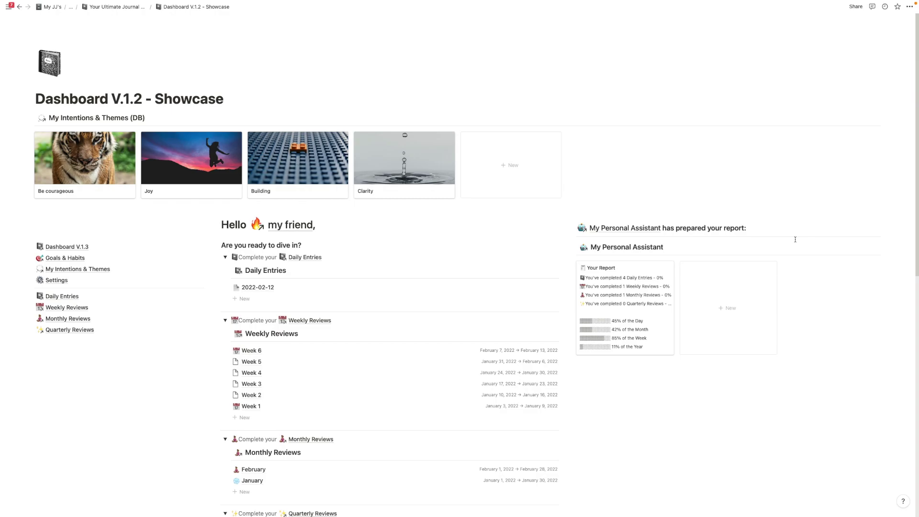
Expand the Your Favourite Days section, and open the 2022-02-12 daily entry as a full page
{"action": "scroll", "coordinate": [524, 349], "scroll_direction": "down", "scroll_amount": 5}
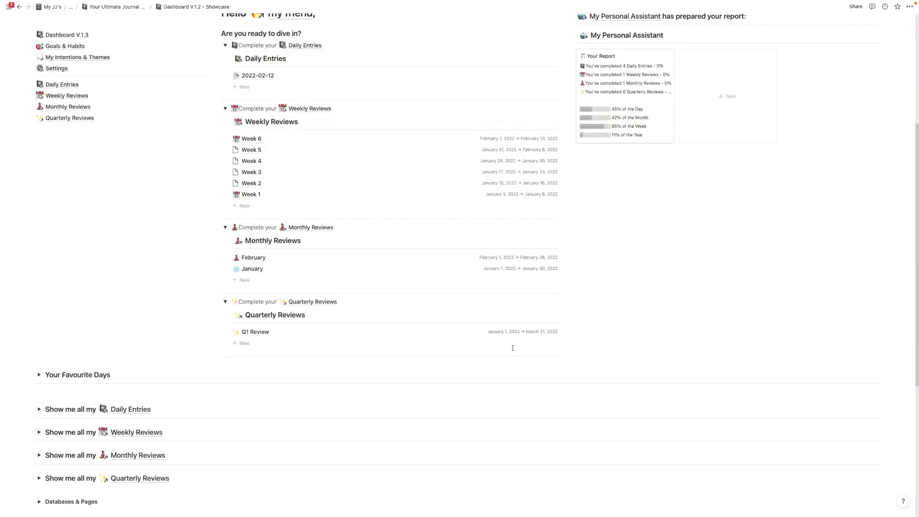
{"action": "left_click", "coordinate": [38, 375]}
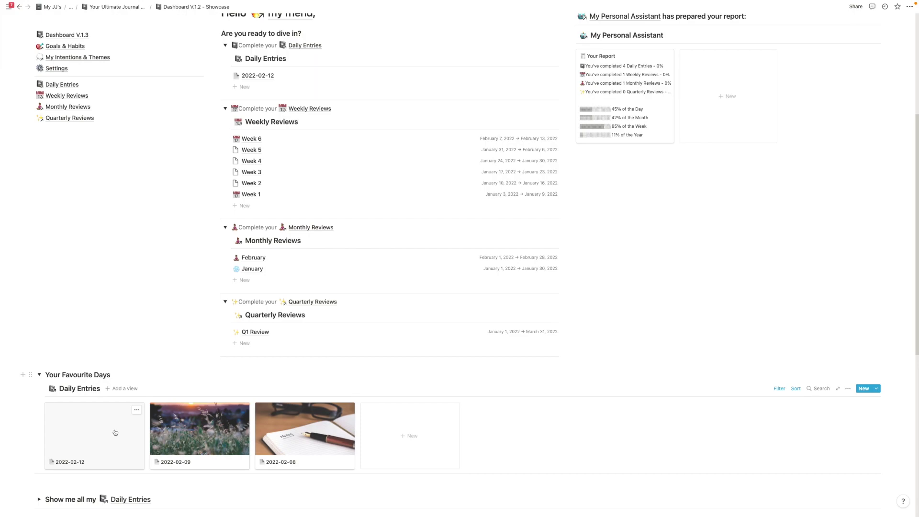
{"action": "scroll", "coordinate": [113, 415], "scroll_direction": "up", "scroll_amount": 5}
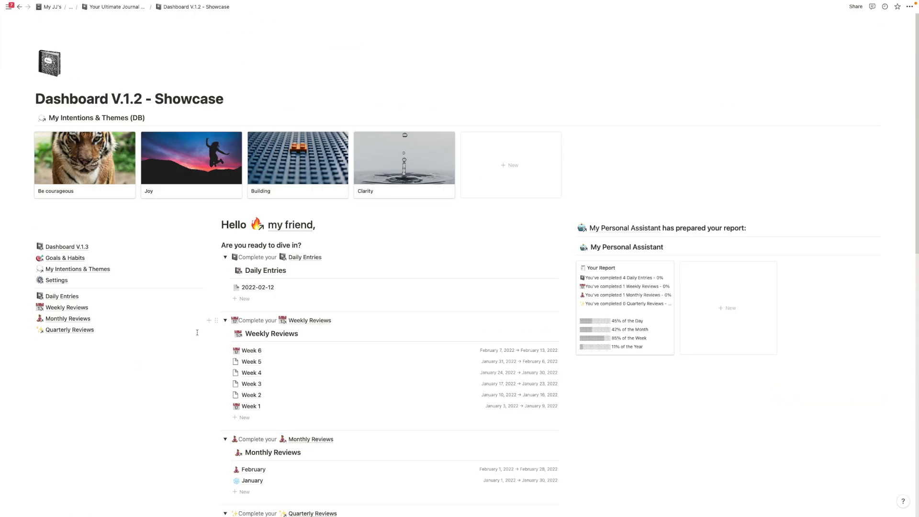
{"action": "left_click", "coordinate": [249, 291]}
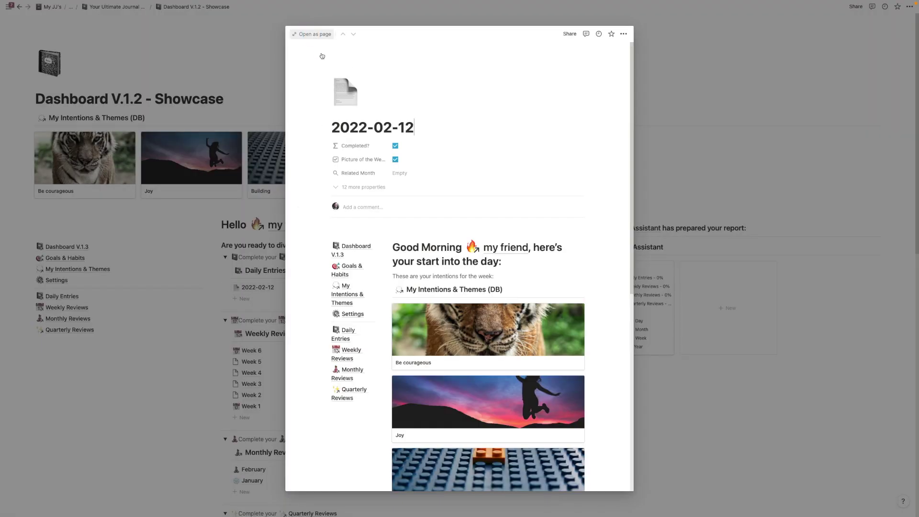
{"action": "key", "text": "super+Return"}
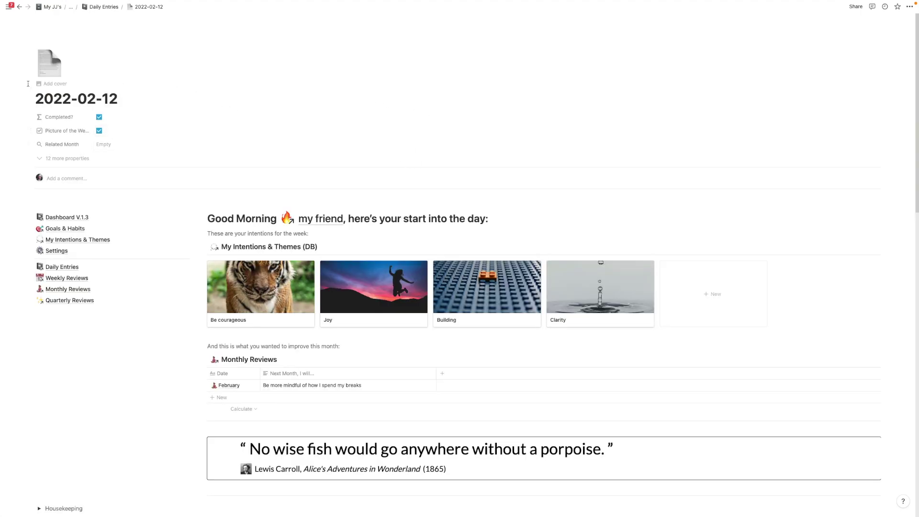
{"action": "left_click", "coordinate": [54, 83]}
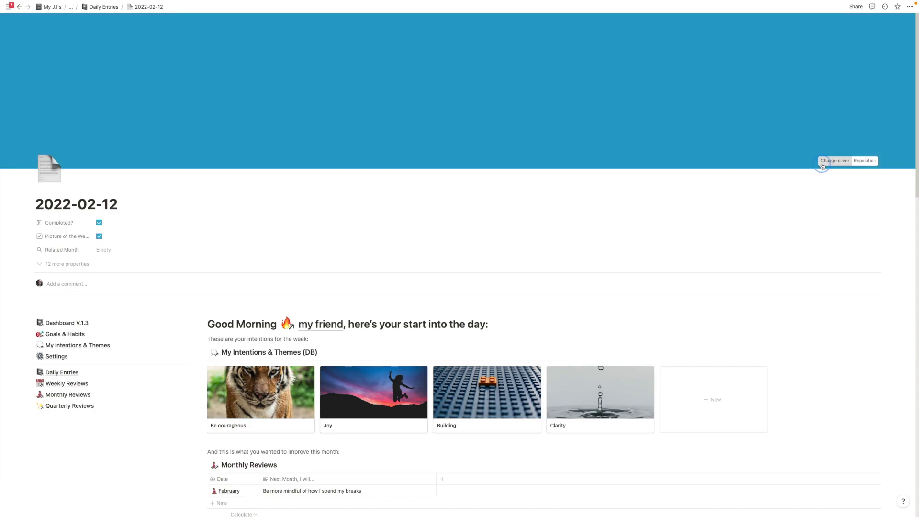
{"action": "left_click", "coordinate": [834, 160]}
{"action": "left_click", "coordinate": [757, 174]}
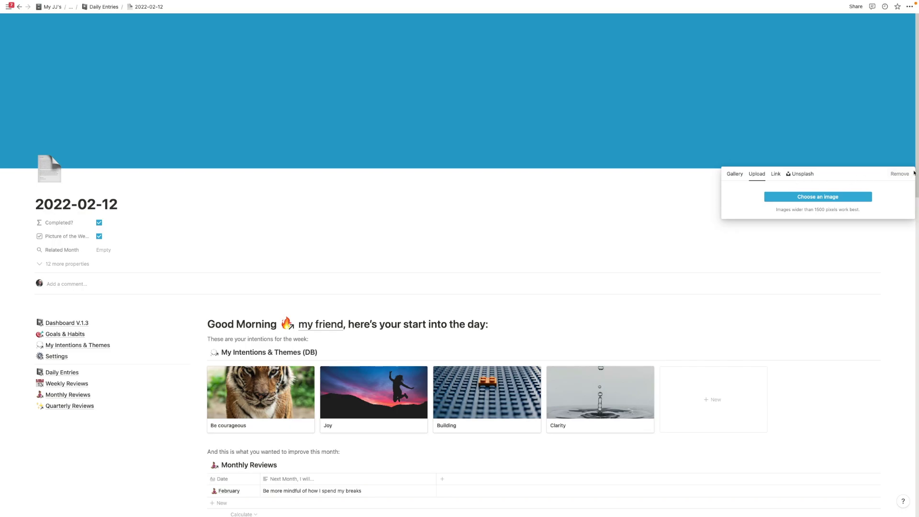
{"action": "left_click", "coordinate": [899, 174]}
Return from the daily entry to the Dashboard V.1.2 - Showcase page and view the cover gallery under Your Favourite Days
{"action": "key", "text": "ctrl+Left"}
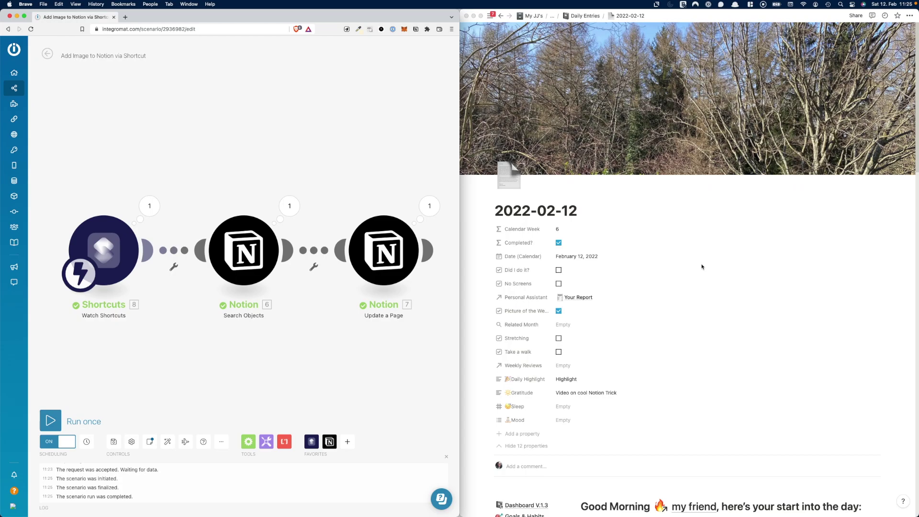
{"action": "left_click", "coordinate": [573, 19]}
{"action": "left_click", "coordinate": [575, 18]}
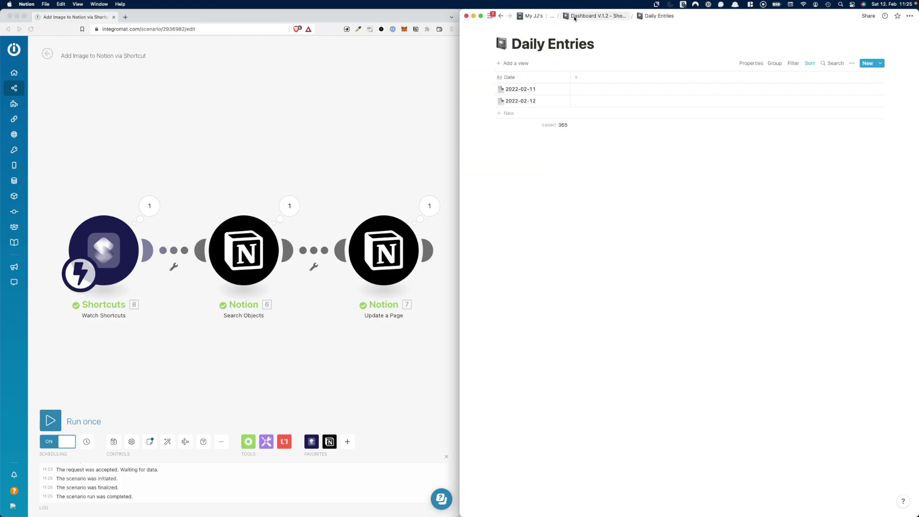
{"action": "left_click", "coordinate": [574, 18]}
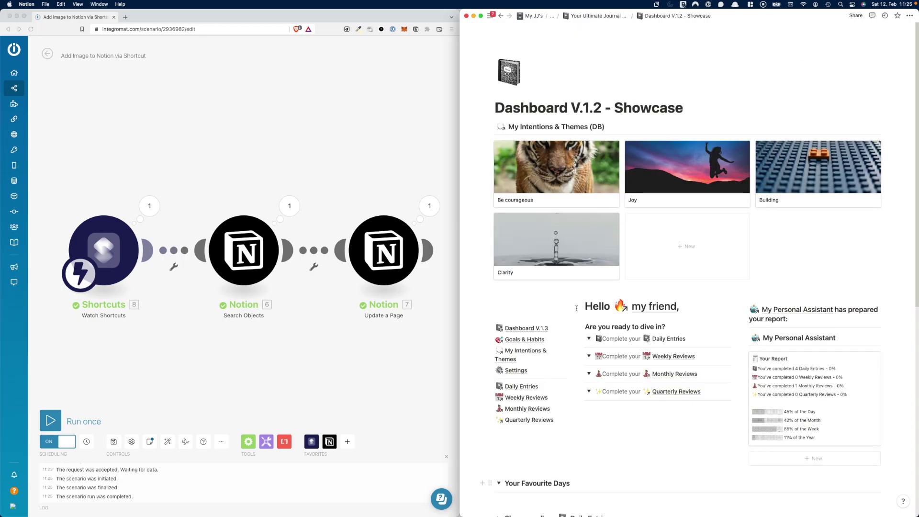
{"action": "scroll", "coordinate": [578, 310], "scroll_direction": "down", "scroll_amount": 10}
{"action": "scroll", "coordinate": [577, 313], "scroll_direction": "down", "scroll_amount": 3}
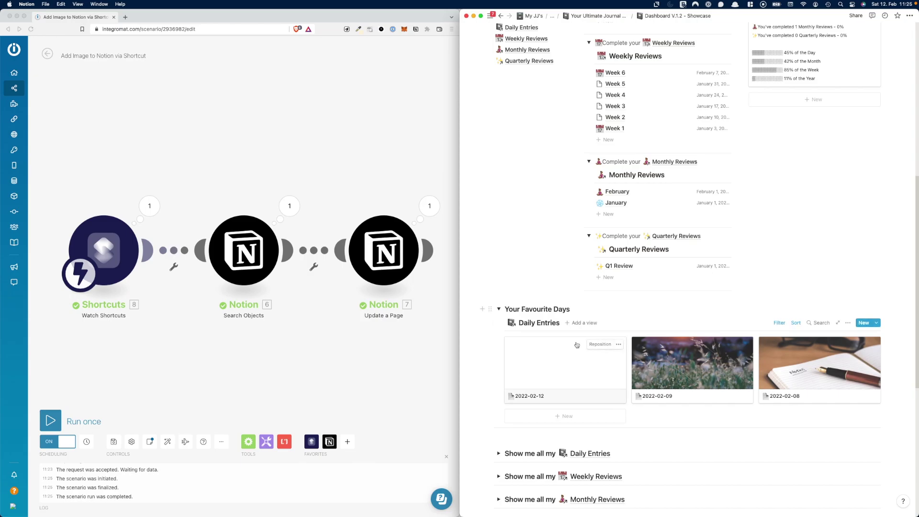
{"action": "scroll", "coordinate": [550, 306], "scroll_direction": "down", "scroll_amount": 1}
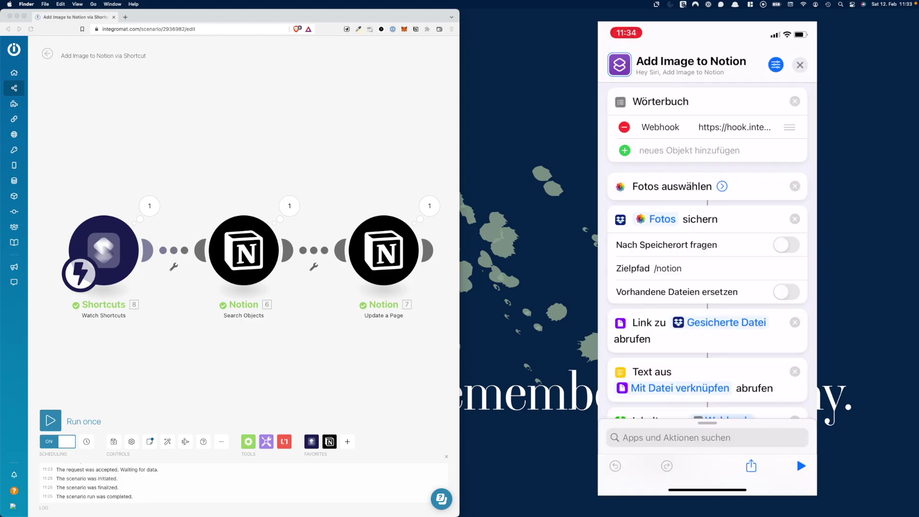
In the Add Image to Notion shortcut, set the destination path for saving the photos to Dropbox to /images/notion
{"action": "left_click", "coordinate": [726, 127]}
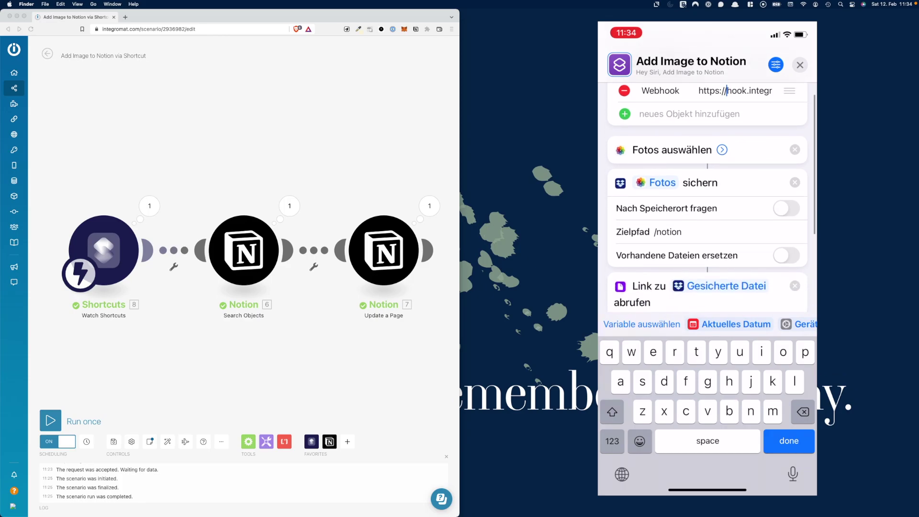
{"action": "left_click", "coordinate": [682, 231]}
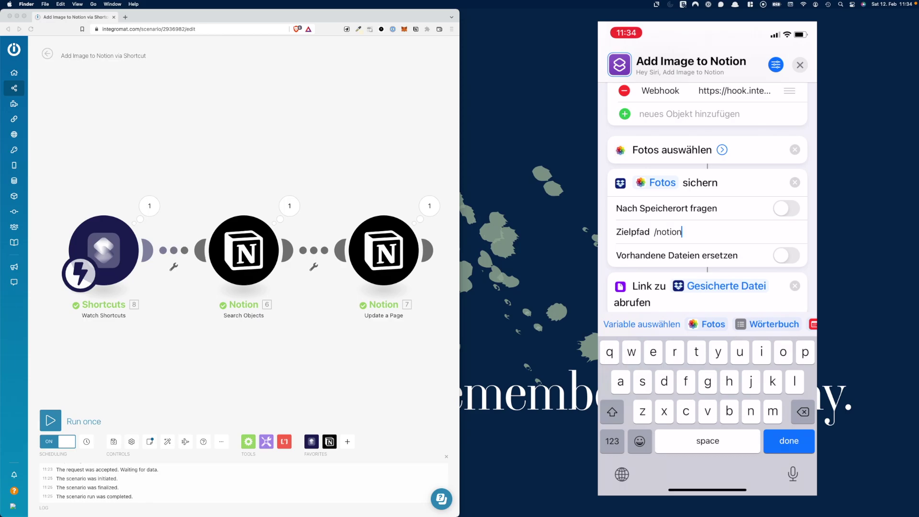
{"action": "key", "text": "BackSpace"}
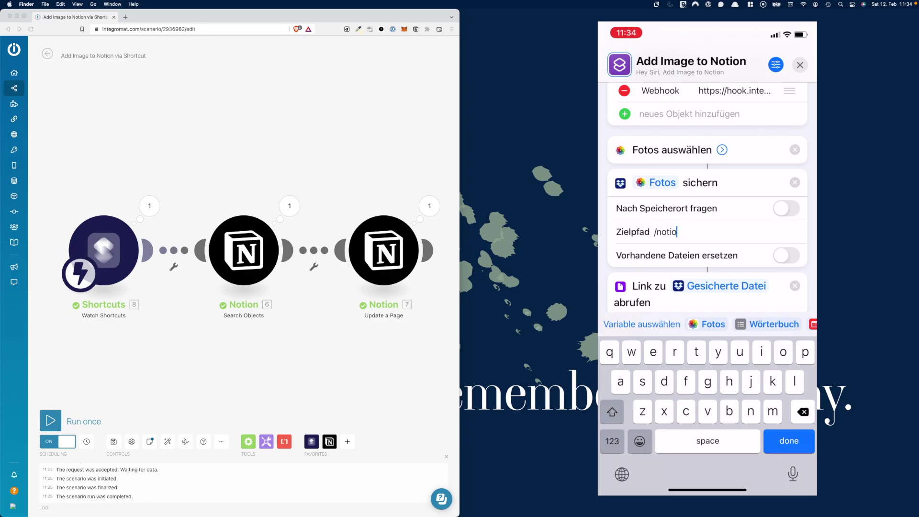
{"action": "key", "text": "BackSpace"}
{"action": "key", "text": "BackSpace"}
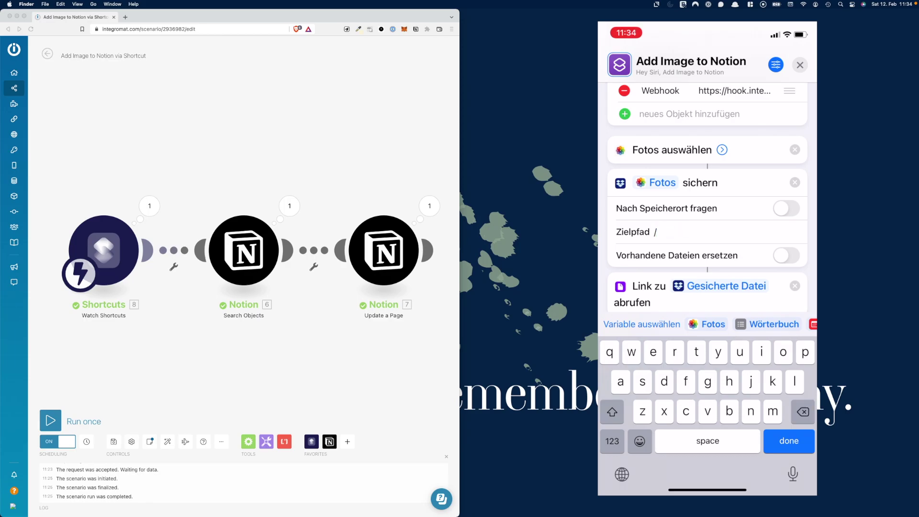
{"action": "type", "text": "images"}
{"action": "left_click", "coordinate": [612, 441]}
{"action": "type", "text": "/"}
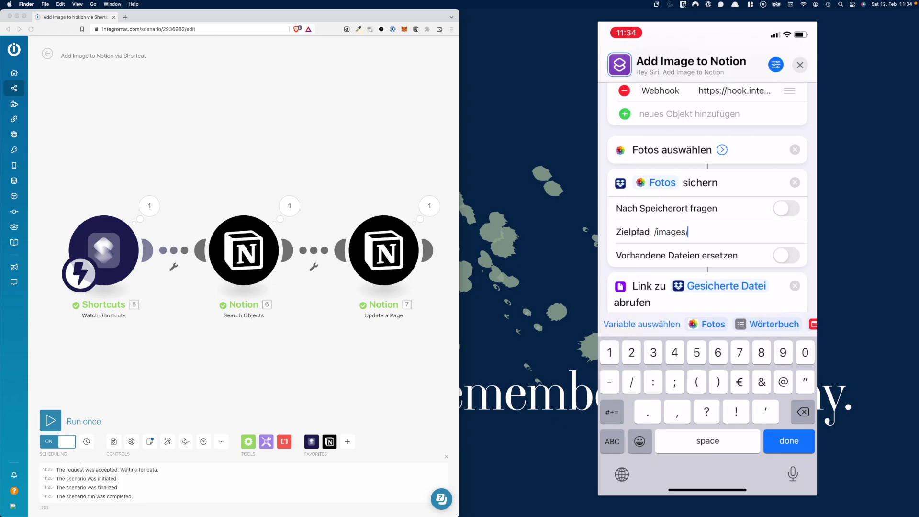
{"action": "left_click", "coordinate": [611, 440]}
{"action": "type", "text": "notion"}
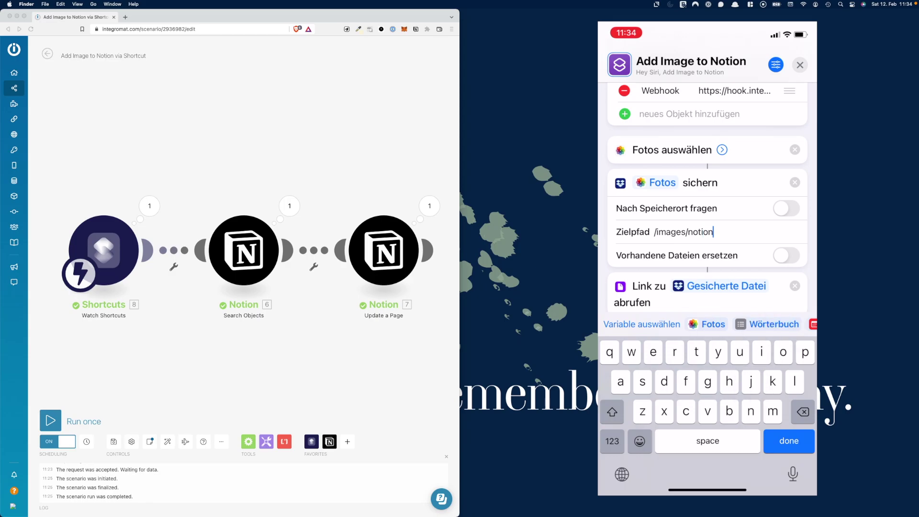
Set the photo-saving action's destination path back to /notion
{"action": "key", "text": "BackSpace"}
{"action": "key", "text": "BackSpace"}
{"action": "key", "text": "BackSpace"}
{"action": "key", "text": "BackSpace"}
{"action": "key", "text": "BackSpace"}
{"action": "key", "text": "BackSpace"}
{"action": "key", "text": "BackSpace"}
{"action": "key", "text": "BackSpace"}
{"action": "key", "text": "BackSpace"}
{"action": "key", "text": "BackSpace"}
{"action": "key", "text": "BackSpace"}
{"action": "key", "text": "BackSpace"}
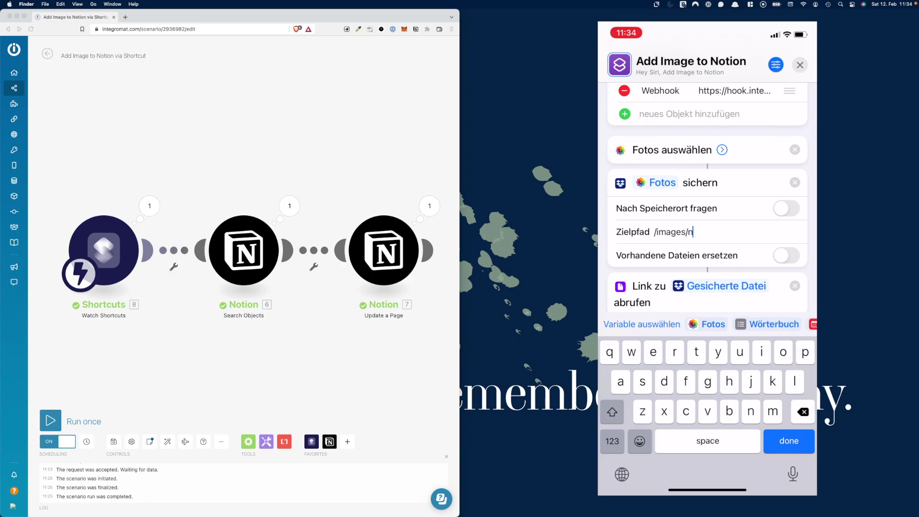
{"action": "key", "text": "BackSpace"}
{"action": "type", "text": "notion"}
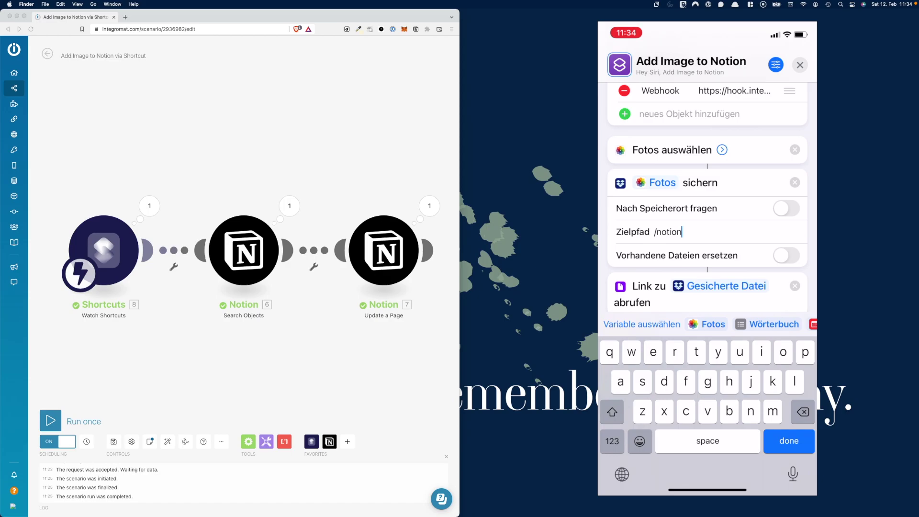
{"action": "key", "text": "Return"}
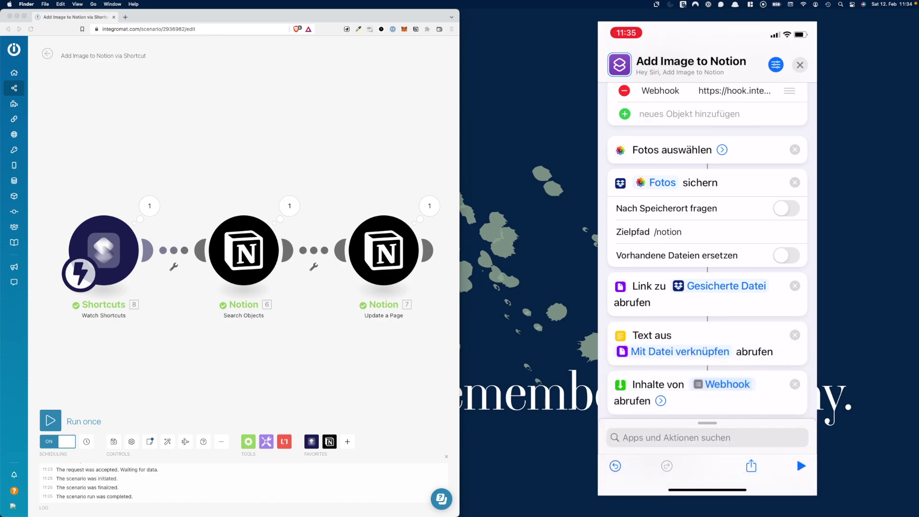
{"action": "scroll", "coordinate": [708, 249], "scroll_direction": "up", "scroll_amount": 1}
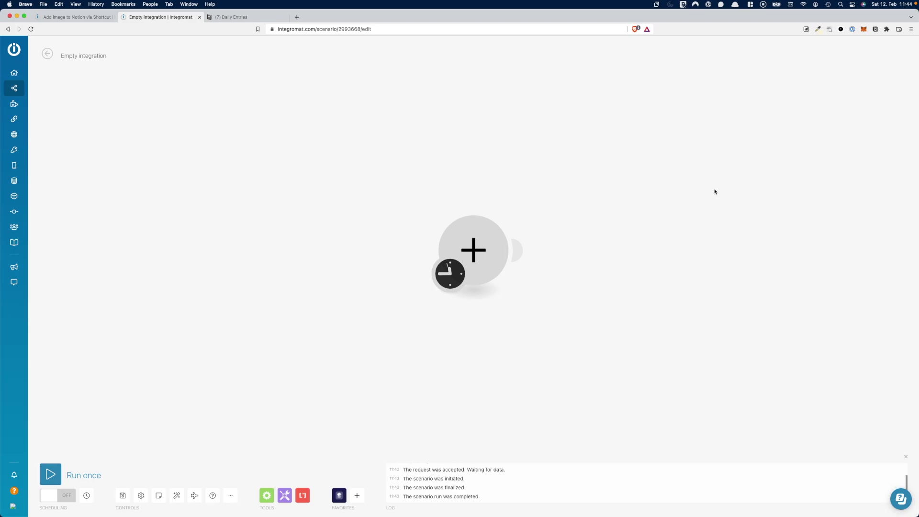
In the empty Integromat scenario, search for shortcut and add the Watch Shortcuts trigger from the Shortcuts app as the first module
{"action": "left_click", "coordinate": [482, 241]}
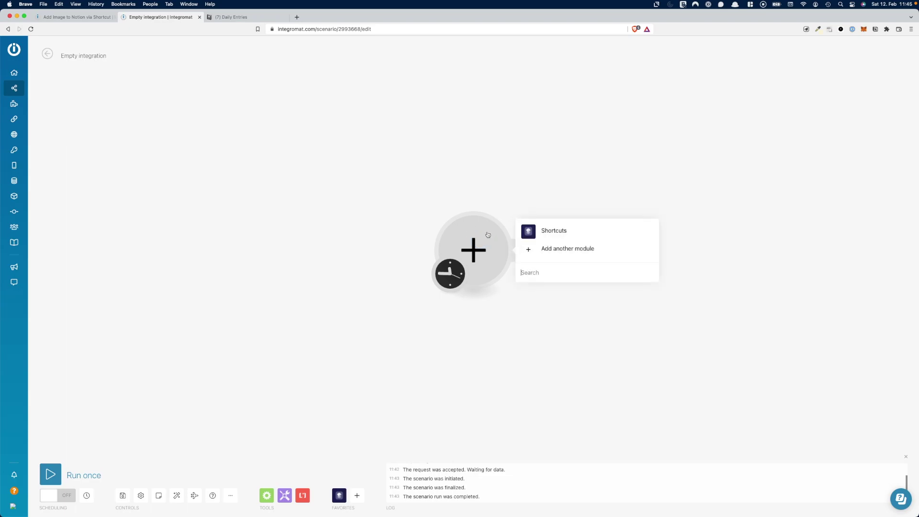
{"action": "left_click", "coordinate": [542, 263]}
{"action": "type", "text": "shortcut"}
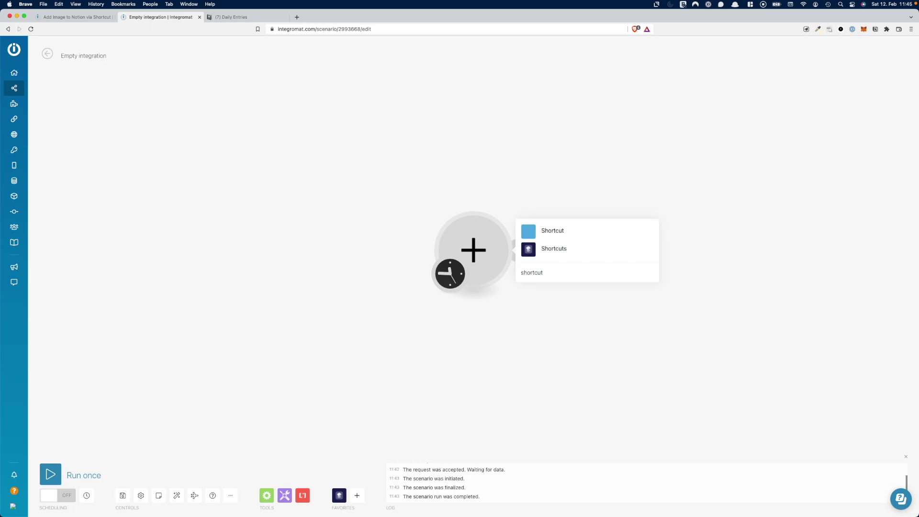
{"action": "left_click", "coordinate": [552, 252]}
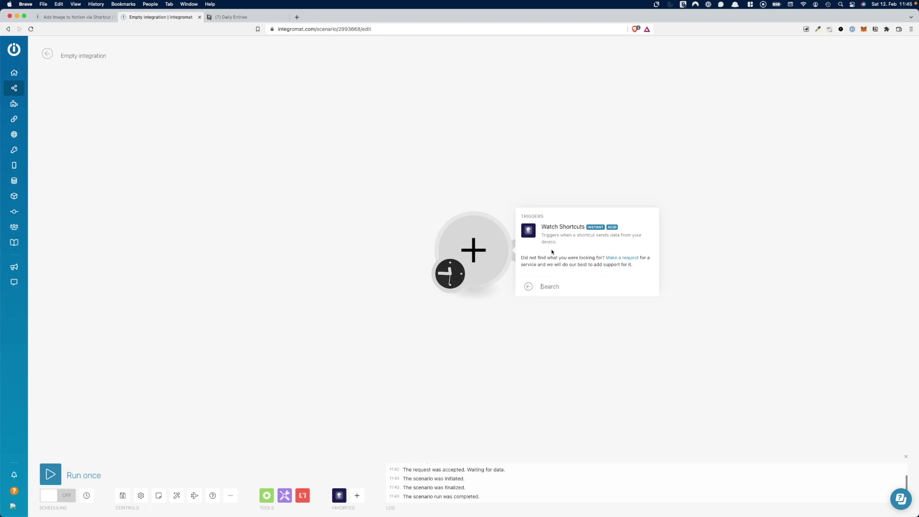
{"action": "left_click", "coordinate": [551, 242]}
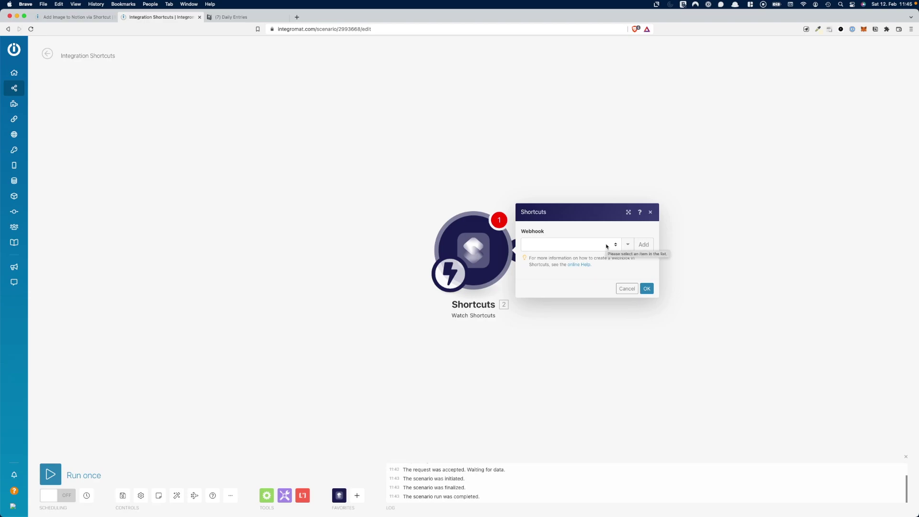
Assign the existing Image to Notion webhook to the Shortcuts module instead of adding a new one
{"action": "left_click", "coordinate": [643, 246]}
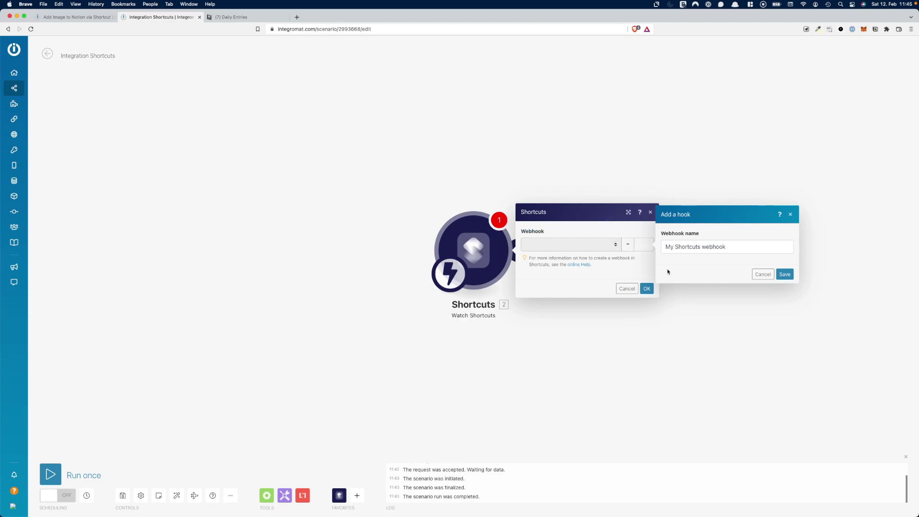
{"action": "left_click", "coordinate": [763, 275]}
{"action": "left_click", "coordinate": [609, 248]}
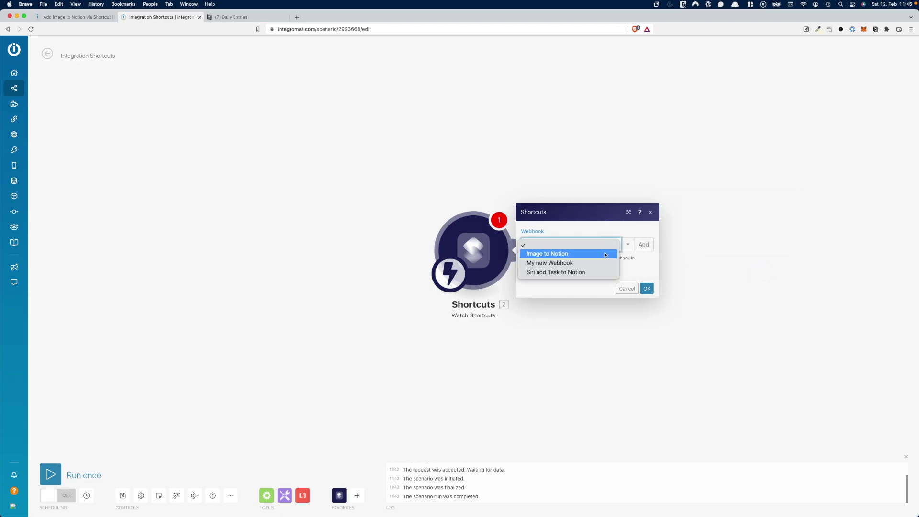
{"action": "left_click", "coordinate": [608, 253]}
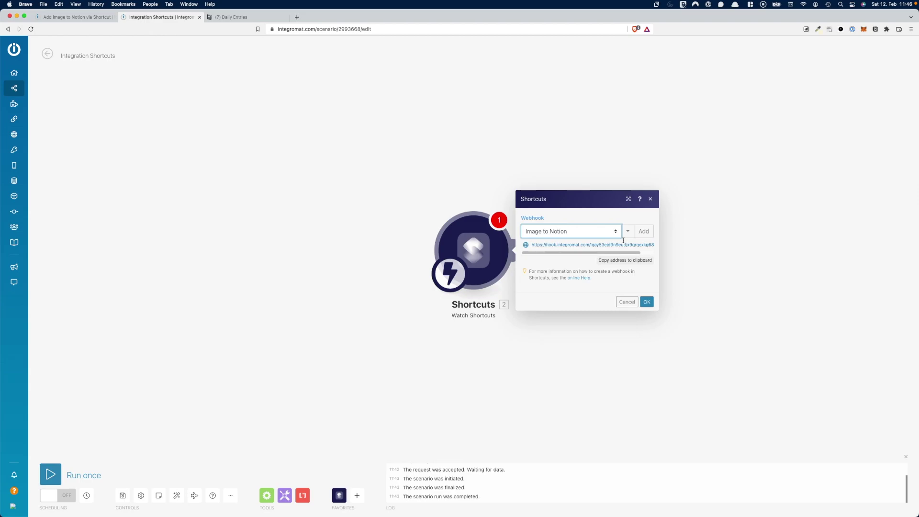
{"action": "left_click", "coordinate": [647, 302]}
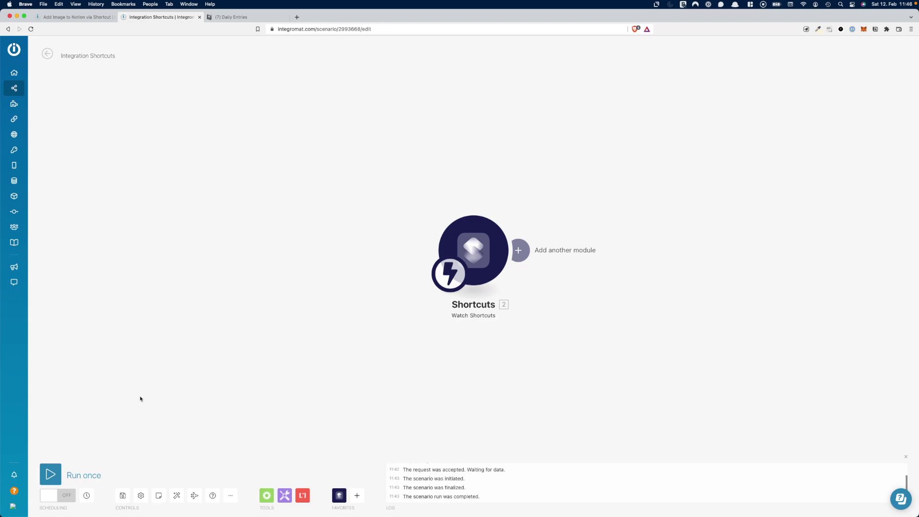
Run the scenario once and inspect the Dropbox link in the Shortcuts module's output bundle
{"action": "left_click", "coordinate": [50, 476]}
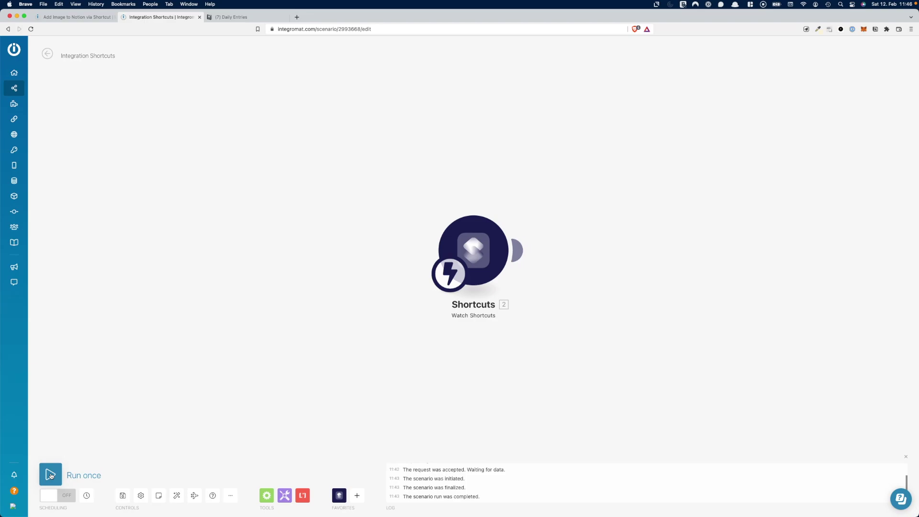
{"action": "left_click", "coordinate": [50, 475]}
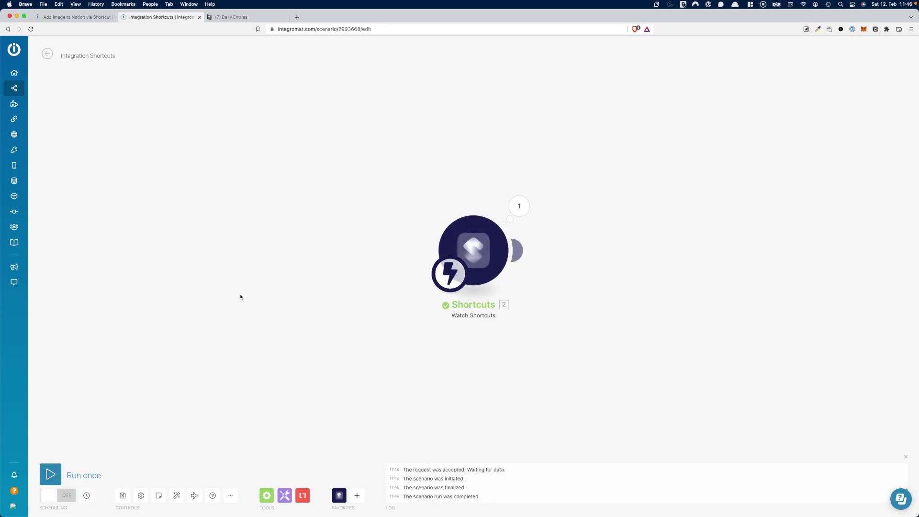
{"action": "left_click", "coordinate": [528, 204]}
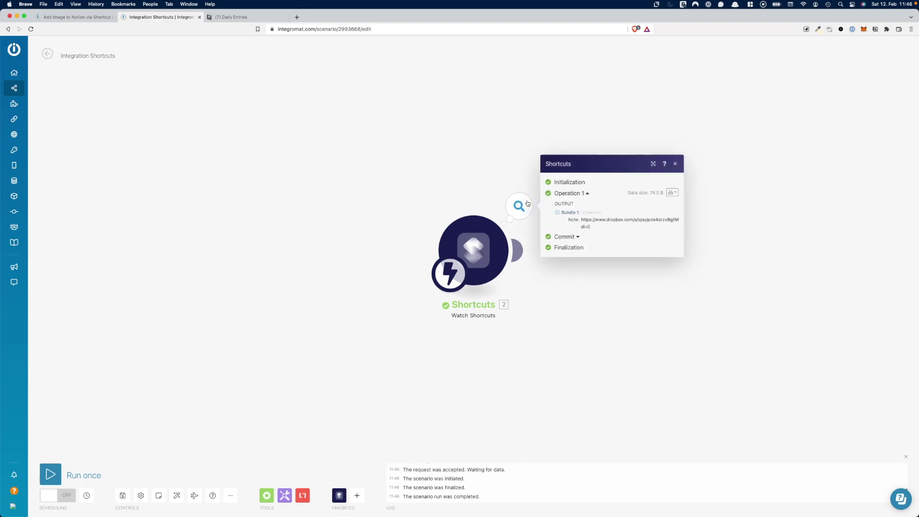
{"action": "left_click_drag", "start_coordinate": [597, 228], "coordinate": [581, 223]}
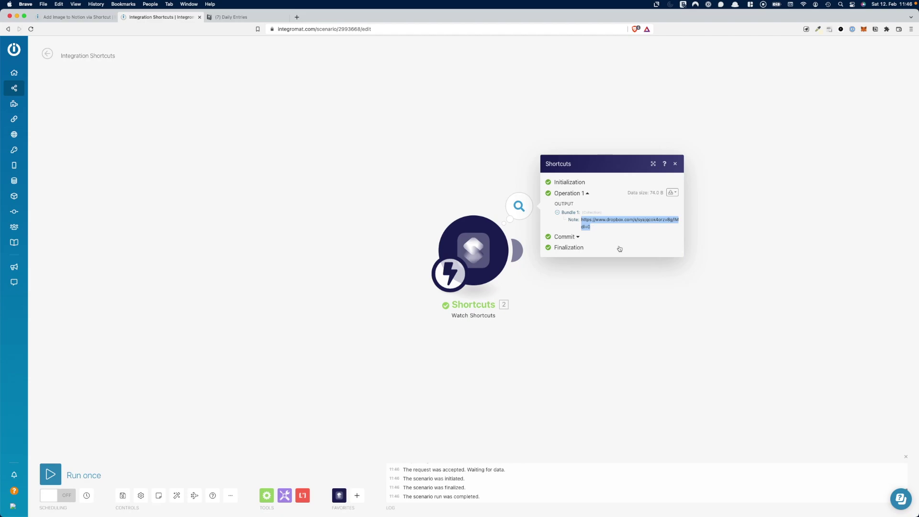
{"action": "left_click", "coordinate": [602, 286]}
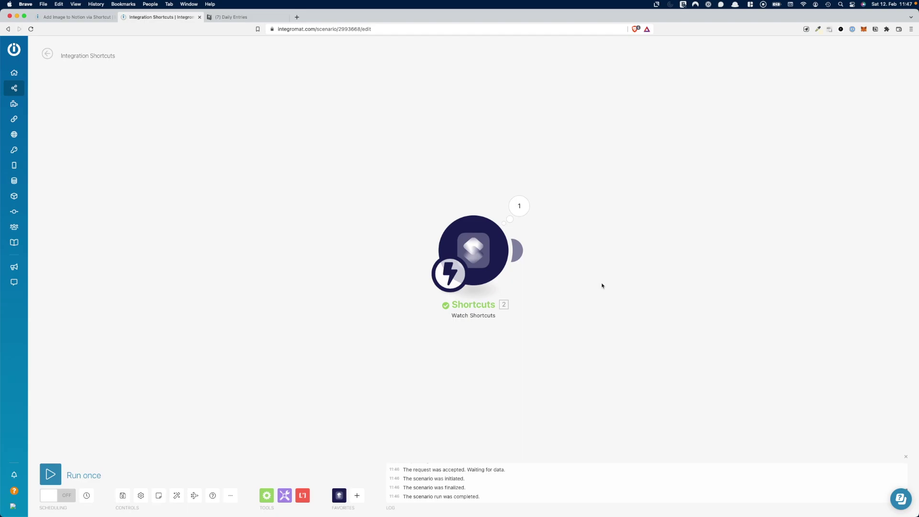
Switch to the Daily Entries database in Notion and inspect the Created property and the expression behind Date Formula
{"action": "left_click", "coordinate": [269, 20]}
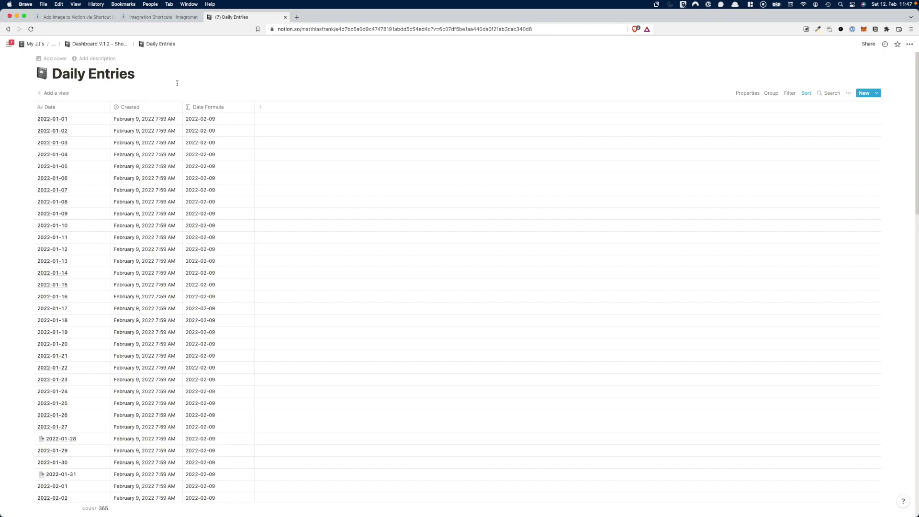
{"action": "left_click", "coordinate": [155, 118]}
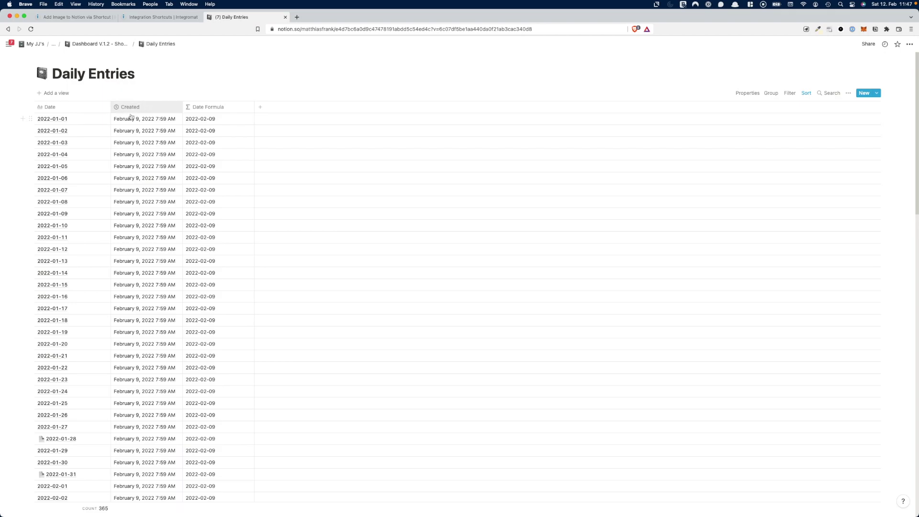
{"action": "left_click", "coordinate": [221, 120]}
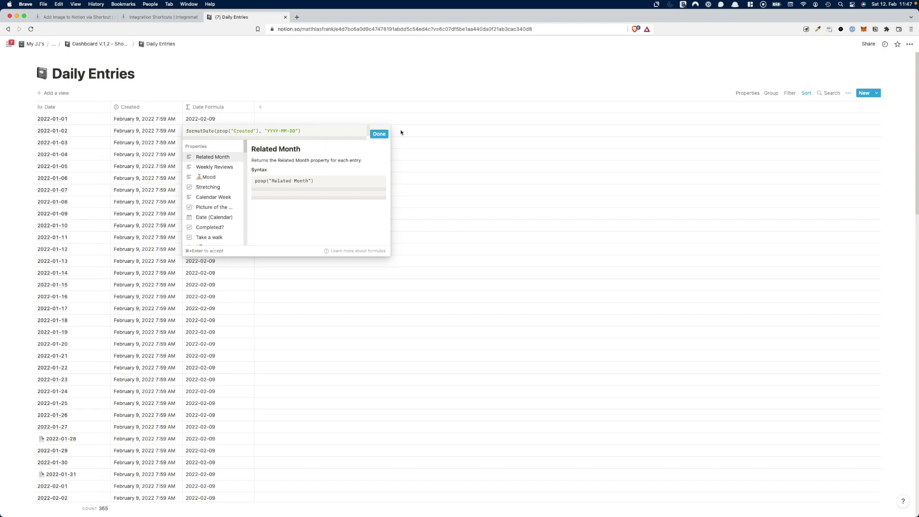
{"action": "left_click", "coordinate": [379, 134]}
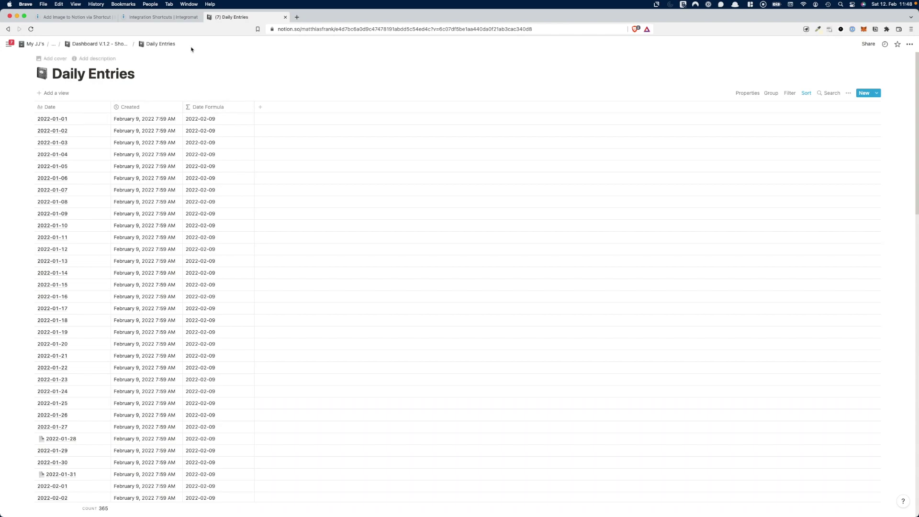
Back in the Integromat scenario, search for notion and add a Notion Search Objects module after the Shortcuts module
{"action": "left_click", "coordinate": [186, 19]}
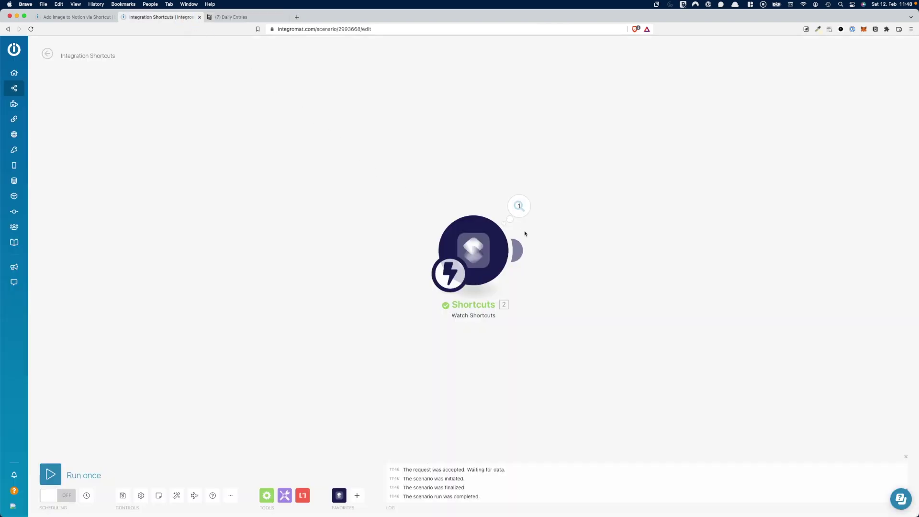
{"action": "left_click", "coordinate": [520, 254]}
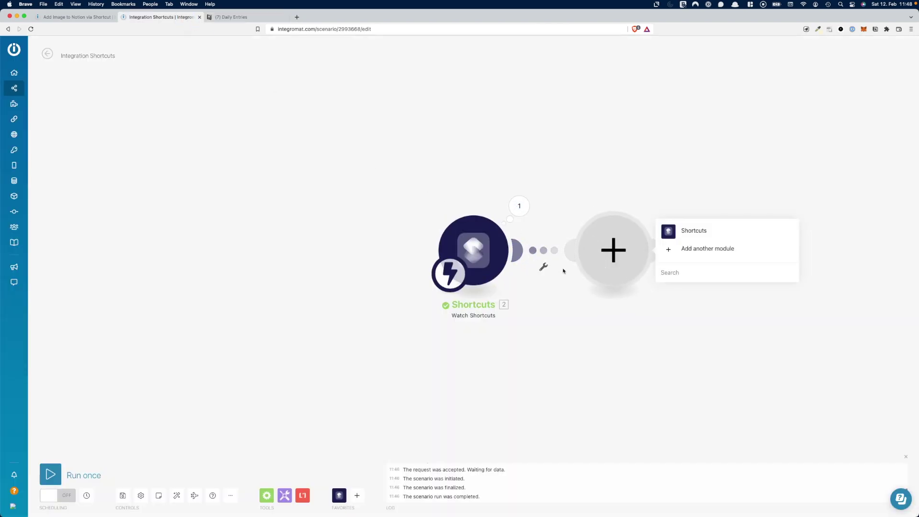
{"action": "type", "text": "notion"}
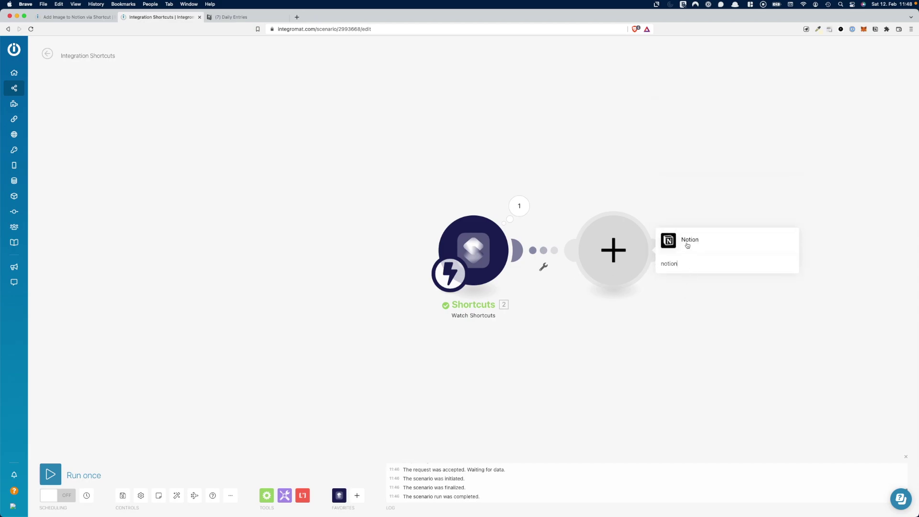
{"action": "left_click", "coordinate": [688, 241]}
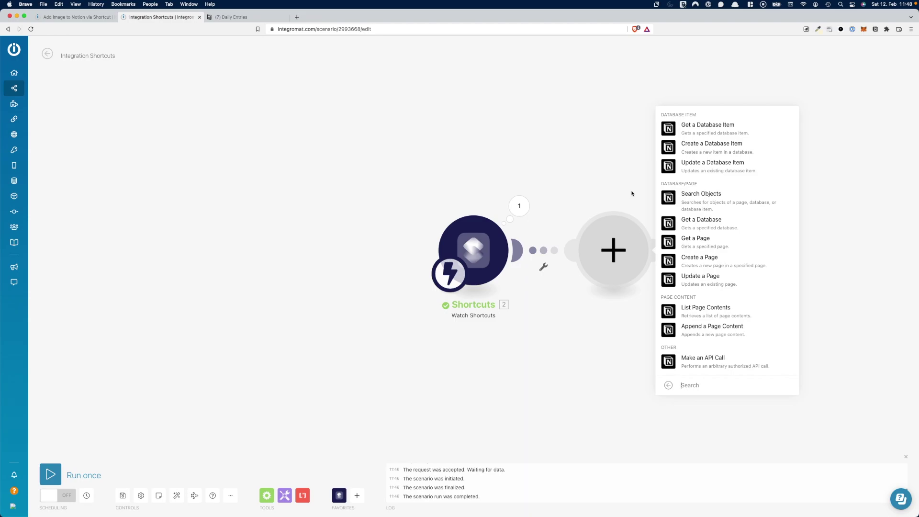
{"action": "left_click", "coordinate": [687, 196]}
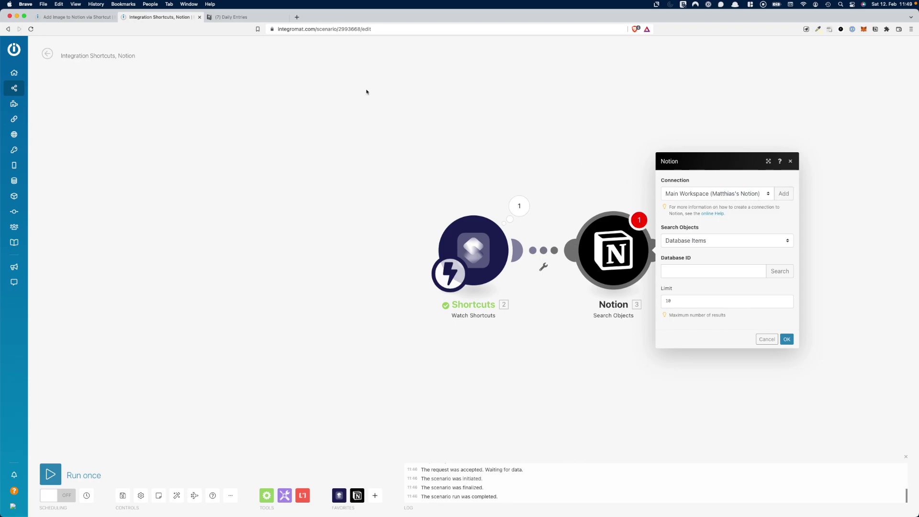
Check in Notion's sharing settings whether the Daily Entries database is shared with the Integromat integration, and return to the scenario
{"action": "left_click", "coordinate": [261, 17]}
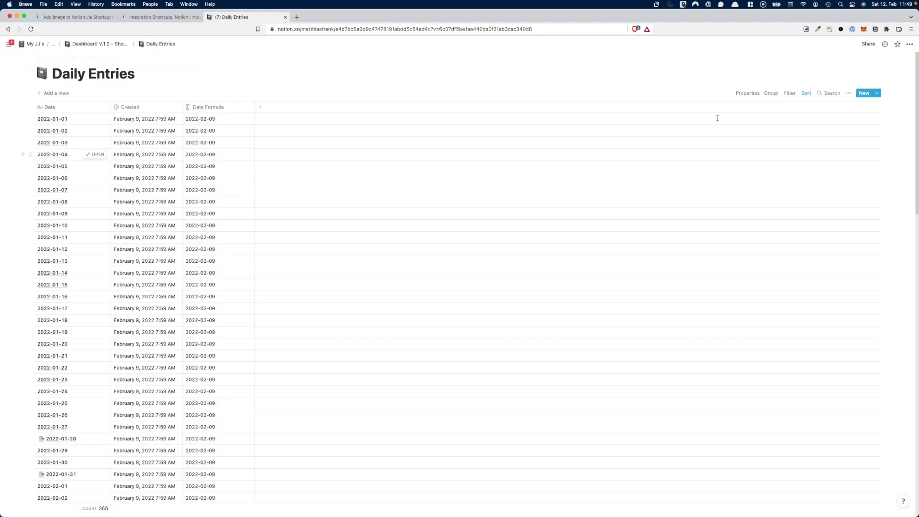
{"action": "left_click", "coordinate": [867, 44]}
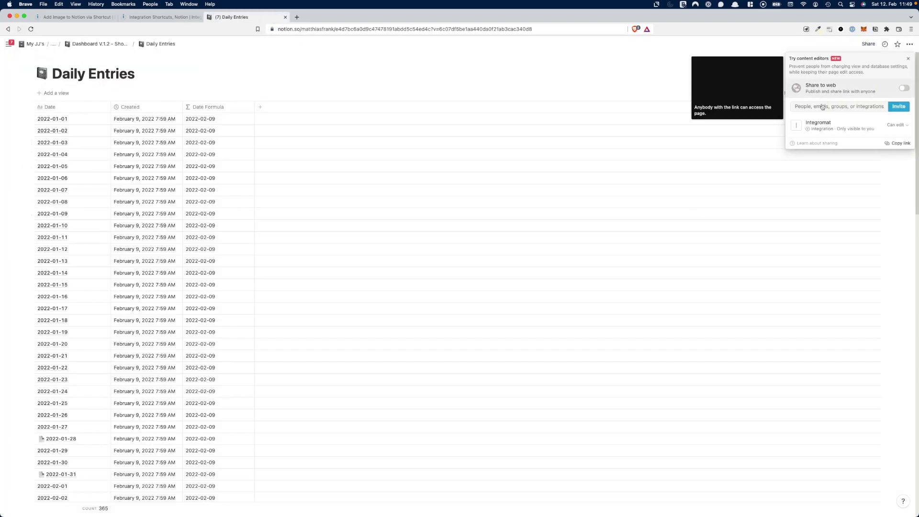
{"action": "mouse_move", "coordinate": [836, 134]}
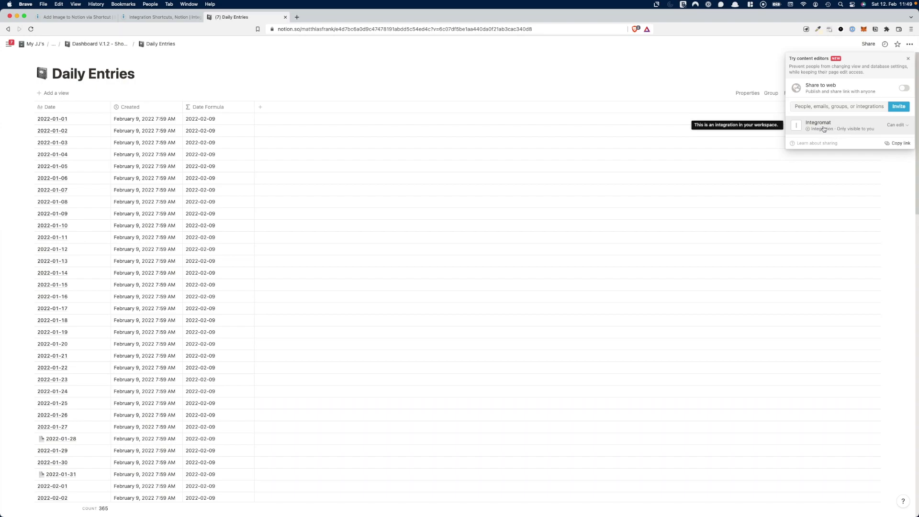
{"action": "left_click", "coordinate": [691, 98]}
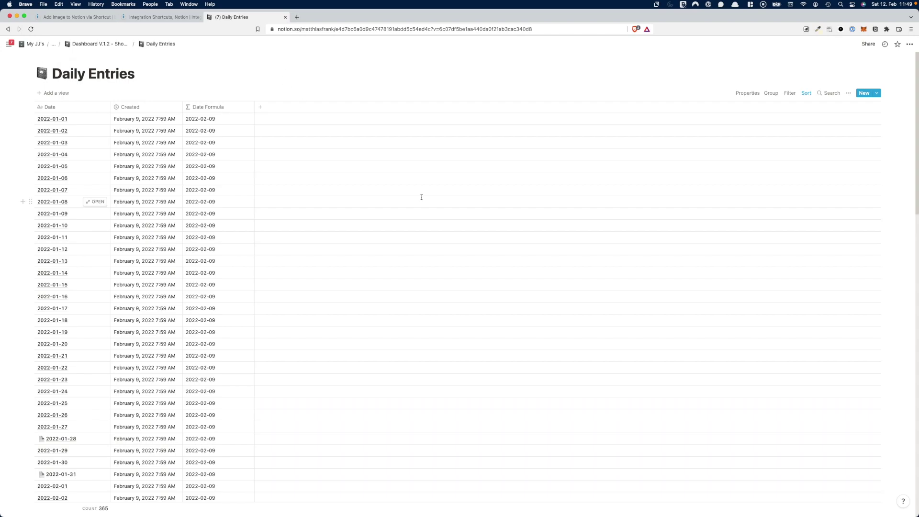
{"action": "left_click", "coordinate": [161, 18]}
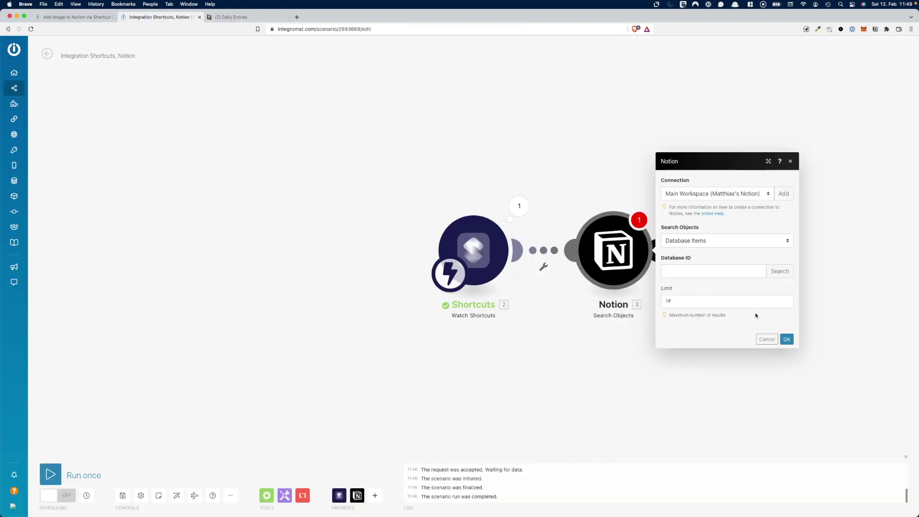
For the empty Database ID field, copy the database ID from the Daily Entries page address in Notion, excluding the question mark and view part
{"action": "left_click", "coordinate": [687, 270]}
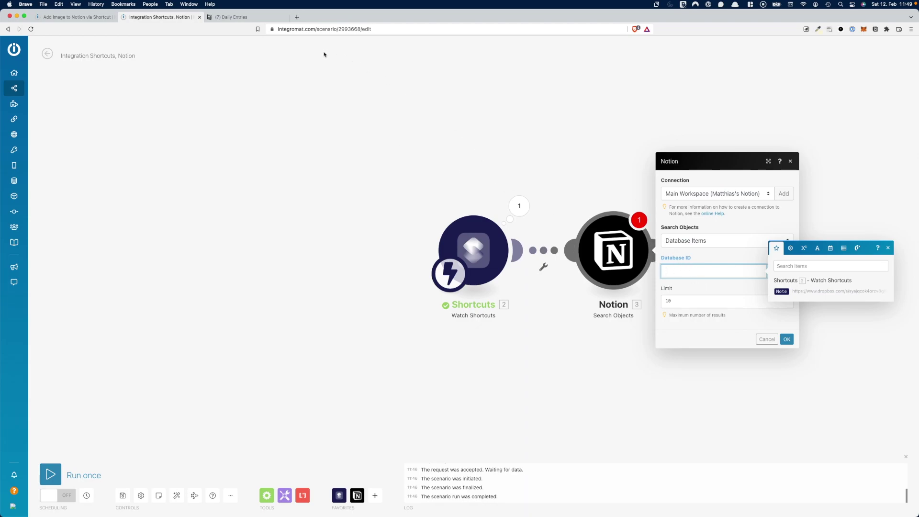
{"action": "left_click", "coordinate": [265, 18]}
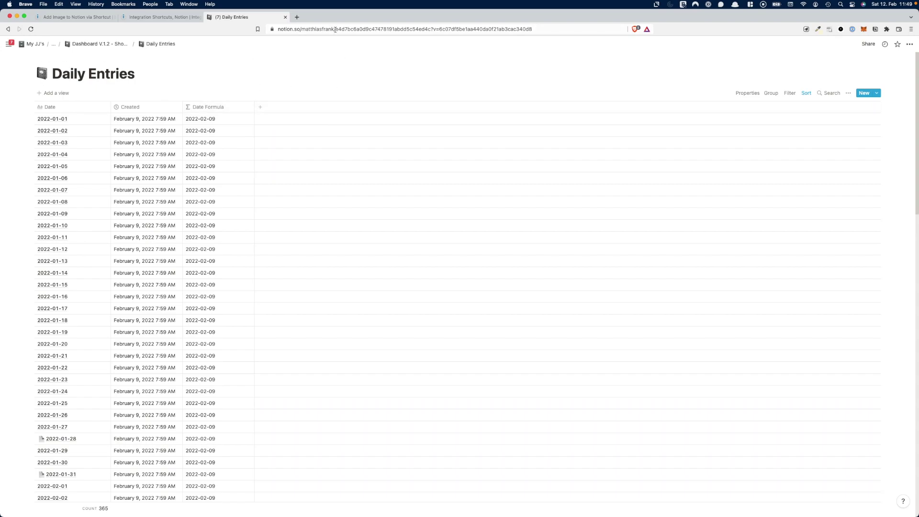
{"action": "left_click_drag", "start_coordinate": [335, 30], "coordinate": [432, 30]}
{"action": "left_click", "coordinate": [431, 30]}
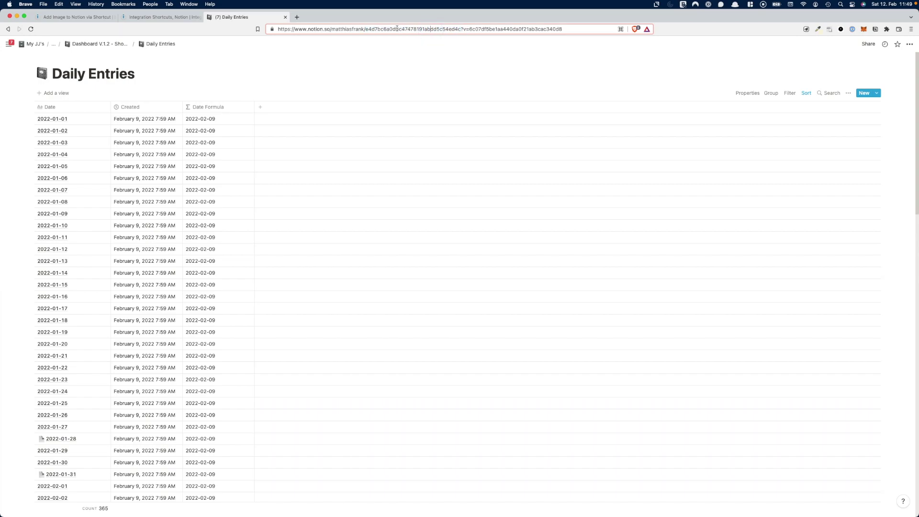
{"action": "left_click_drag", "start_coordinate": [367, 30], "coordinate": [459, 29]}
{"action": "left_click", "coordinate": [460, 28]}
{"action": "left_click", "coordinate": [461, 31]}
{"action": "left_click_drag", "start_coordinate": [366, 29], "coordinate": [422, 29]}
{"action": "left_click_drag", "start_coordinate": [424, 29], "coordinate": [443, 31]}
{"action": "left_click", "coordinate": [460, 30]}
{"action": "double_click", "coordinate": [442, 30]}
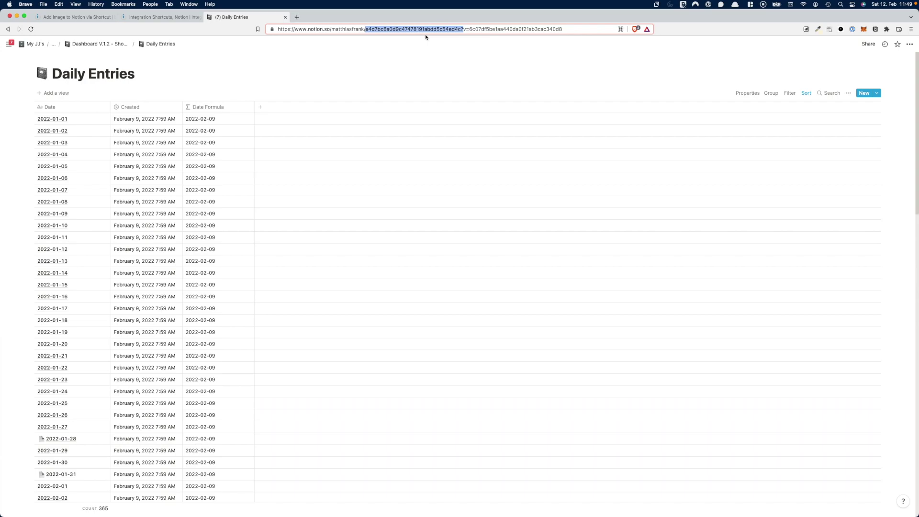
{"action": "left_click", "coordinate": [462, 29]}
{"action": "left_click_drag", "start_coordinate": [461, 29], "coordinate": [366, 29]}
{"action": "key", "text": "super+c"}
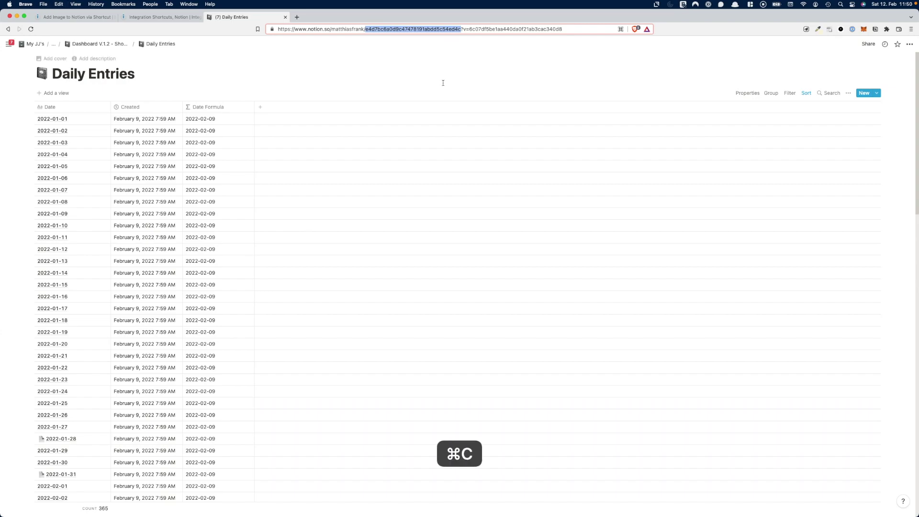
Paste the copied ID as the Database ID of the Notion Search Objects module in Integromat
{"action": "left_click", "coordinate": [158, 16]}
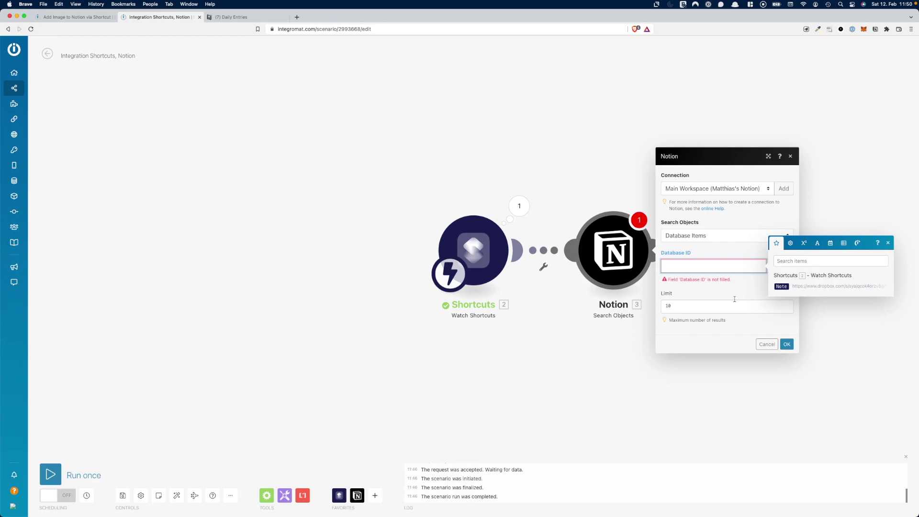
{"action": "key", "text": "super+v"}
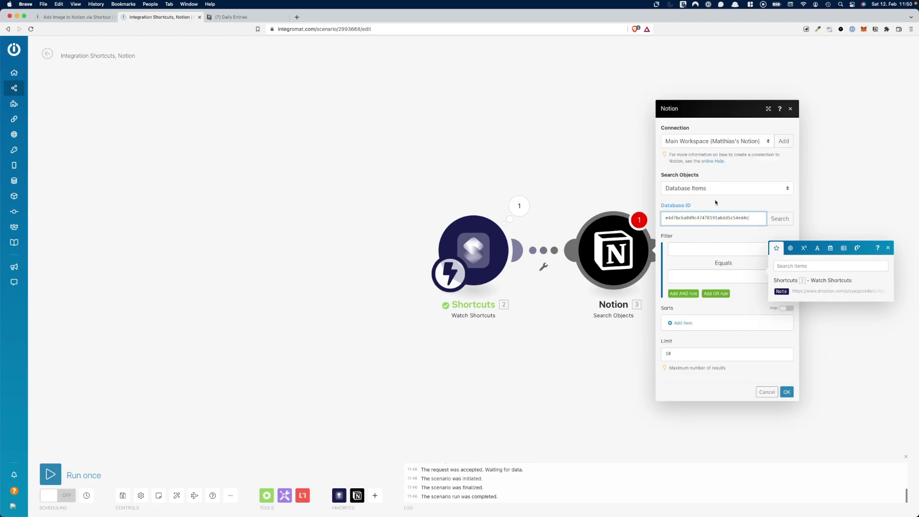
{"action": "left_click", "coordinate": [715, 202]}
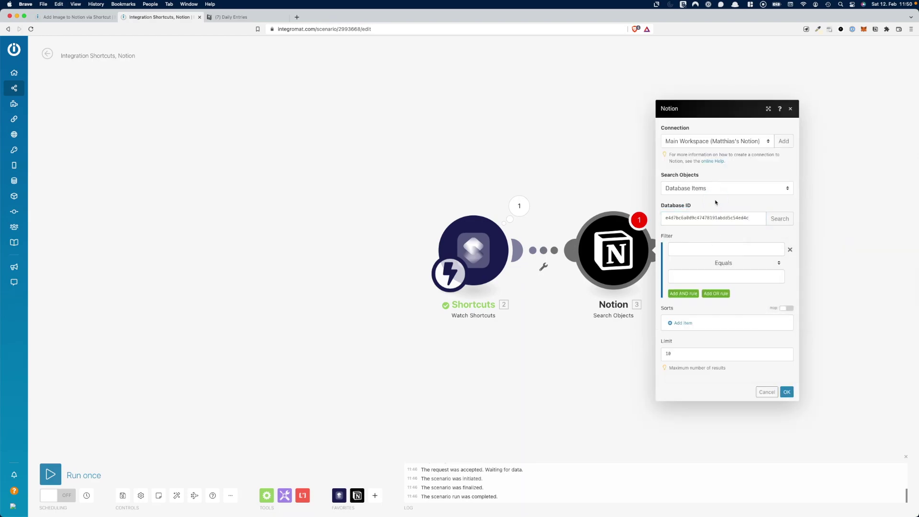
Set the search filter's property to Date (Calendar) (Date)
{"action": "left_click", "coordinate": [725, 254]}
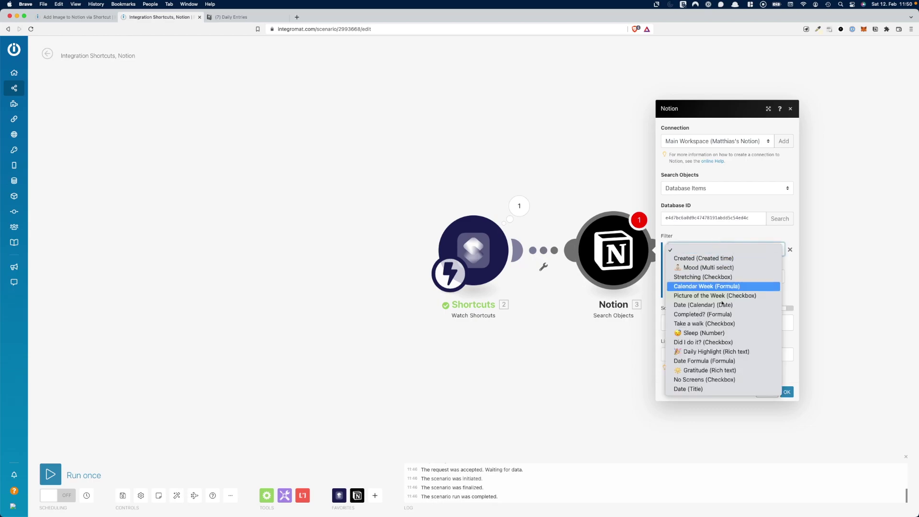
{"action": "left_click", "coordinate": [693, 233]}
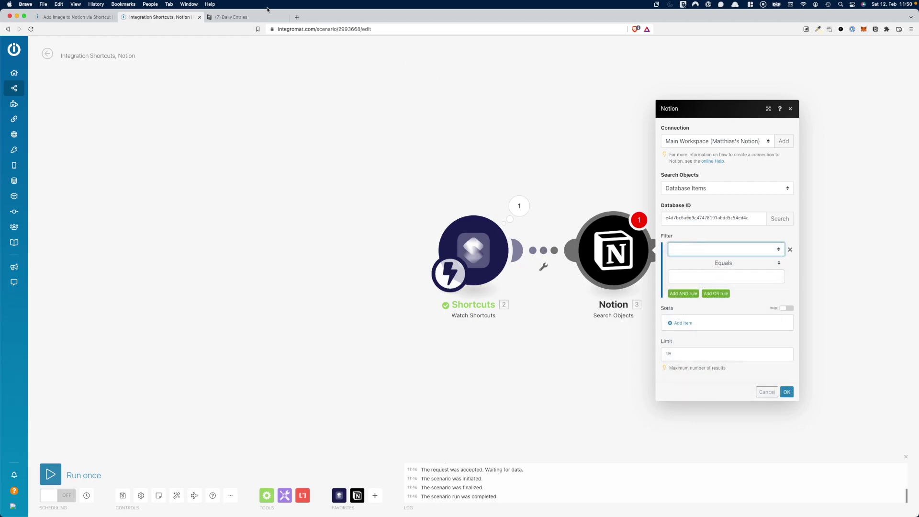
{"action": "left_click", "coordinate": [707, 254]}
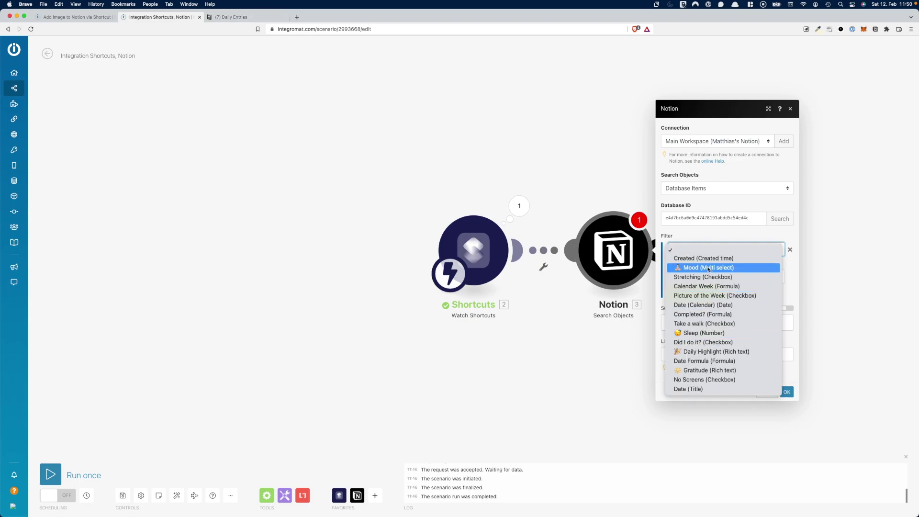
{"action": "left_click", "coordinate": [704, 306]}
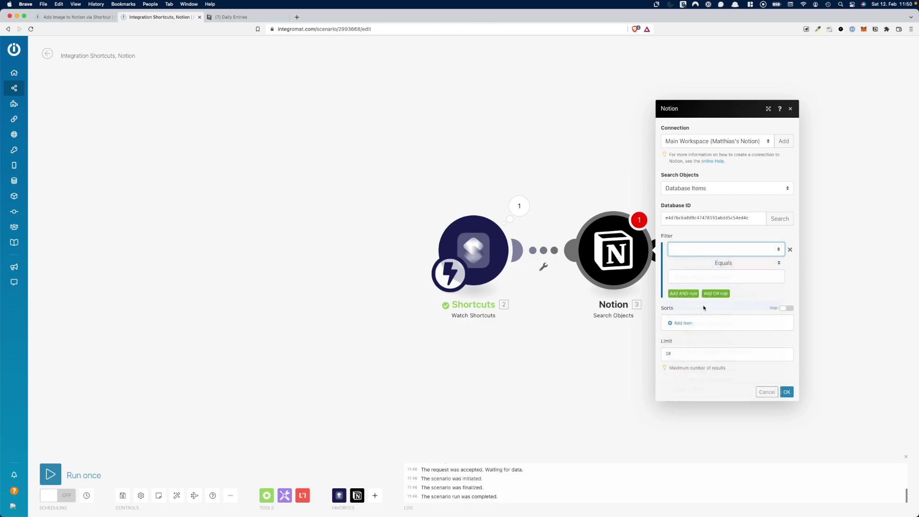
Set the filter's comparison value to formatDate of now in the format YYYY-MM-DD and save the Notion module's settings
{"action": "left_click", "coordinate": [709, 276]}
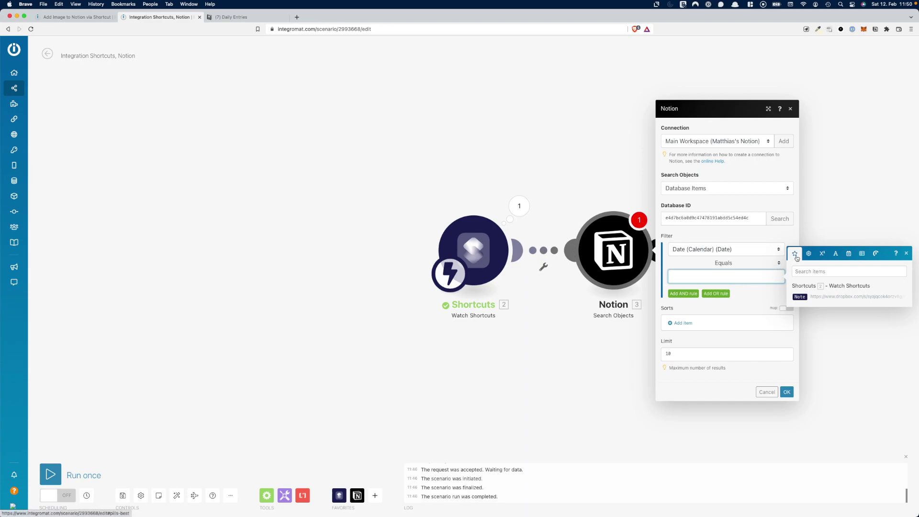
{"action": "left_click", "coordinate": [851, 257]}
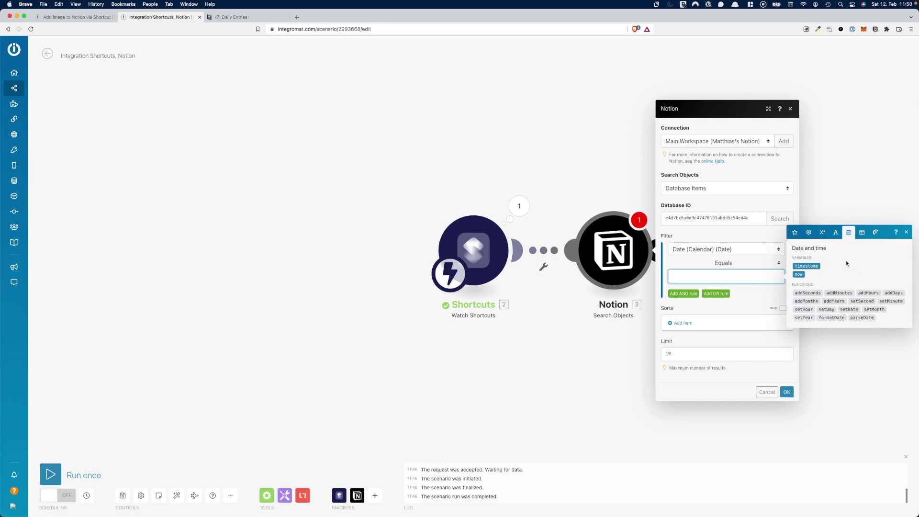
{"action": "left_click", "coordinate": [836, 318]}
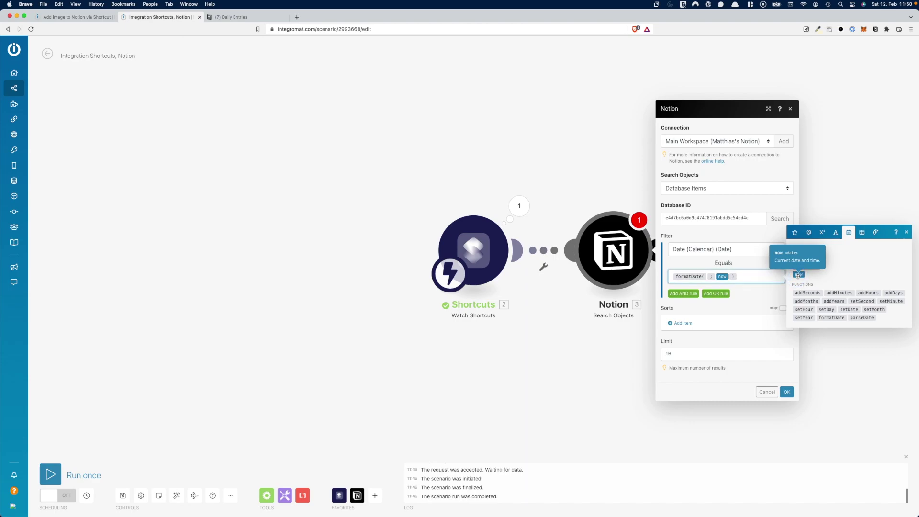
{"action": "left_click", "coordinate": [798, 275]}
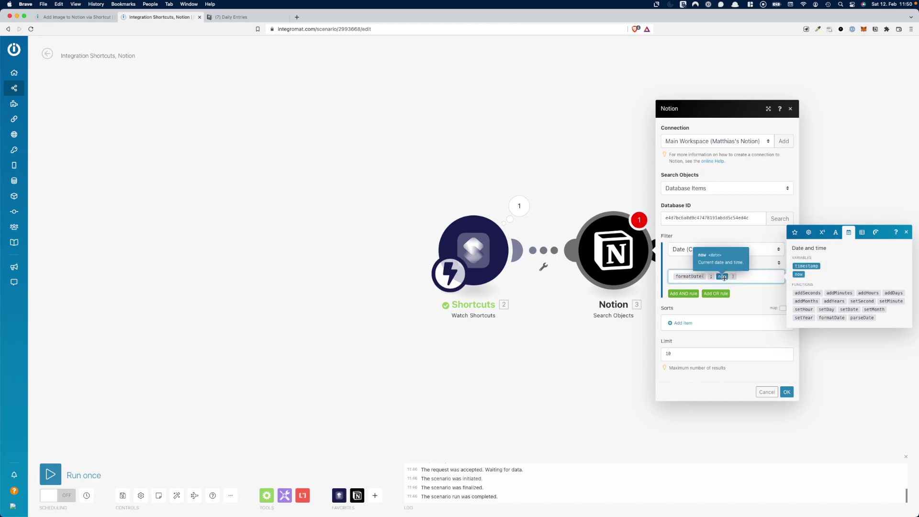
{"action": "key", "text": "BackSpace"}
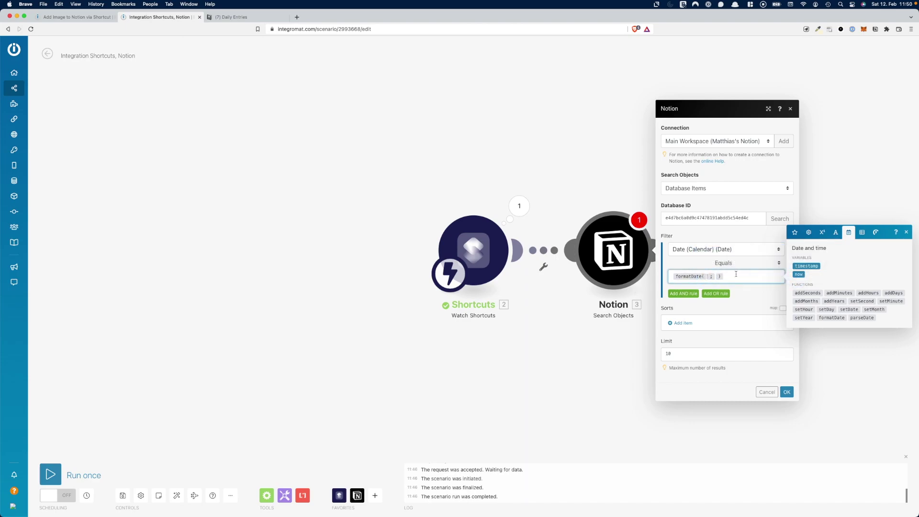
{"action": "left_click", "coordinate": [797, 275]}
{"action": "key", "text": "Right"}
{"action": "type", "text": "YYYY-MM-DD"}
{"action": "left_click", "coordinate": [787, 393]}
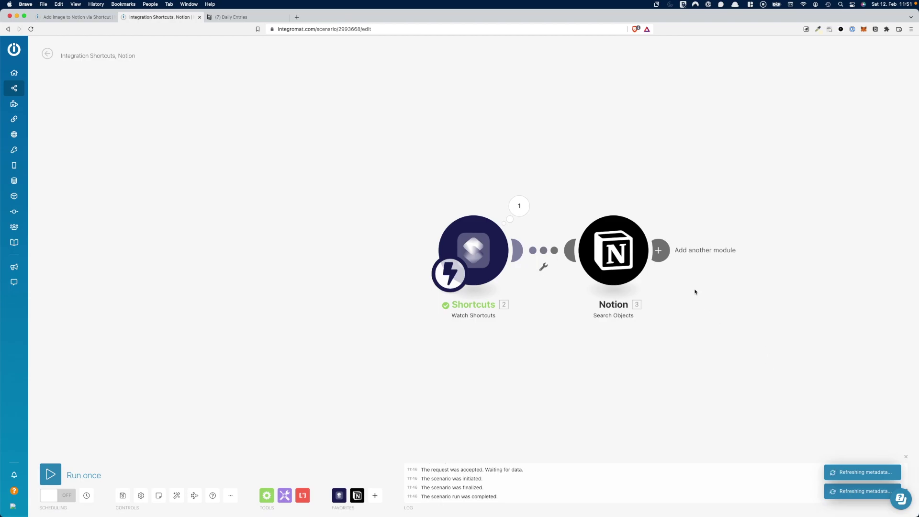
Run only the Notion Search Objects module and inspect the database item in its output bundle
{"action": "right_click", "coordinate": [630, 251]}
{"action": "left_click", "coordinate": [659, 269]}
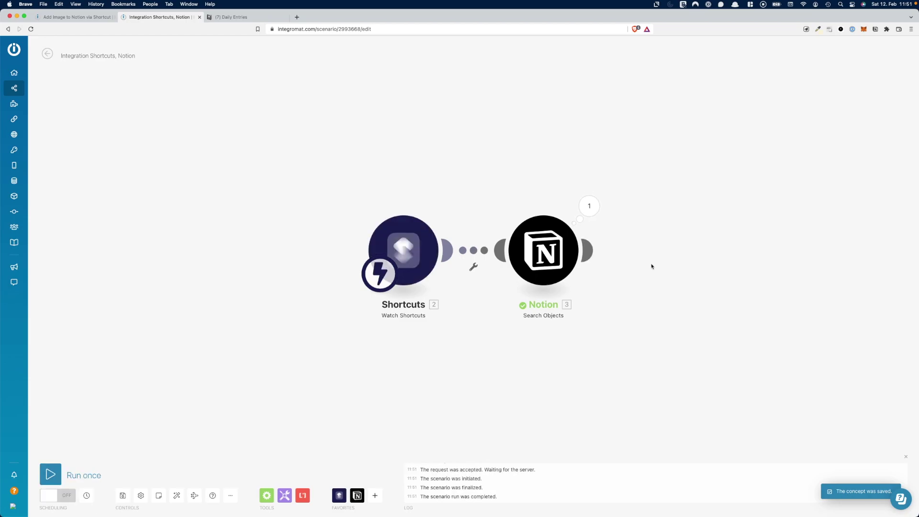
{"action": "left_click", "coordinate": [589, 206]}
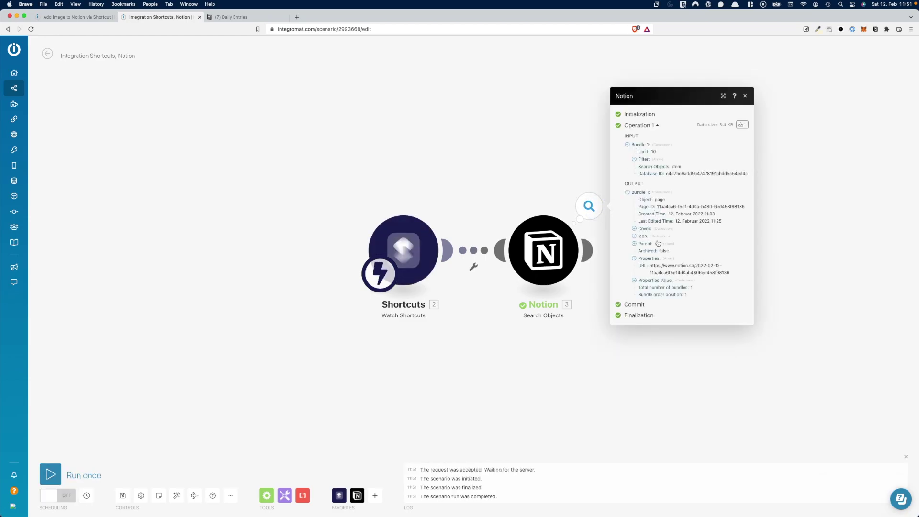
{"action": "left_click", "coordinate": [670, 355]}
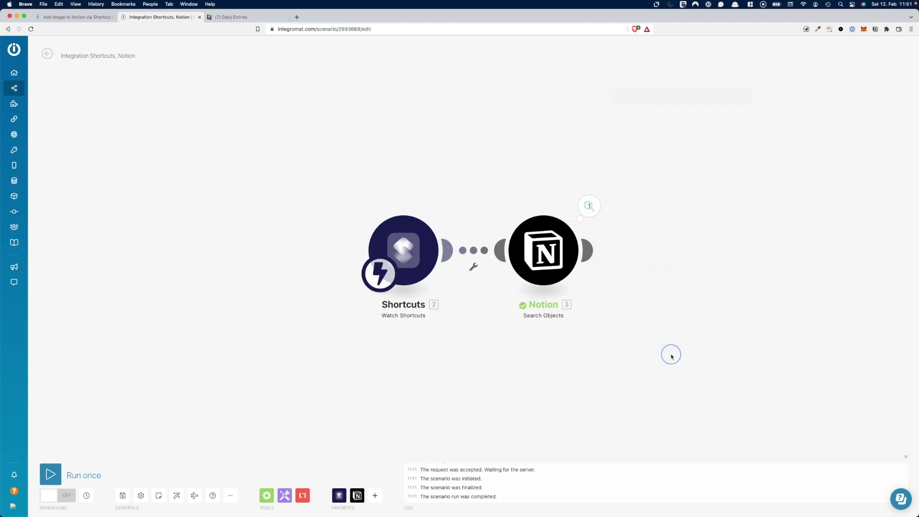
Add a Notion Update a Page module after the Search Objects module
{"action": "left_click", "coordinate": [591, 250]}
{"action": "left_click", "coordinate": [739, 238]}
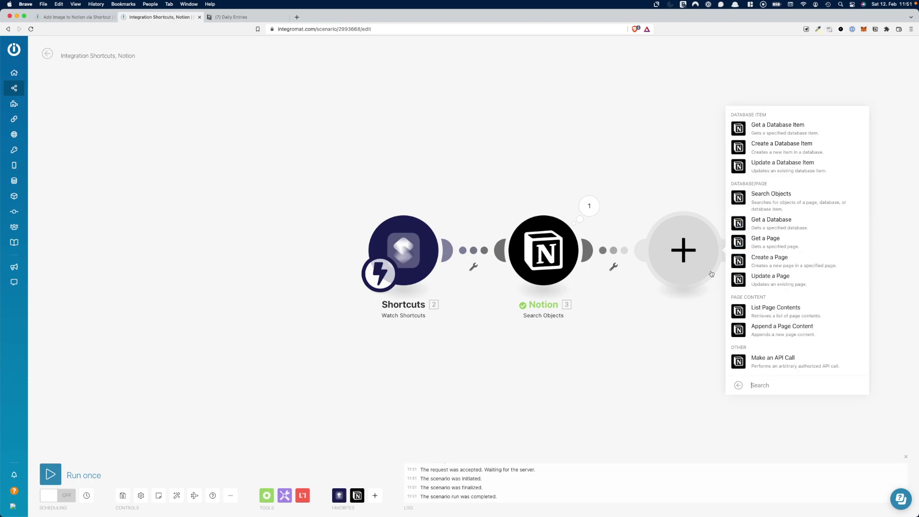
{"action": "left_click", "coordinate": [773, 286]}
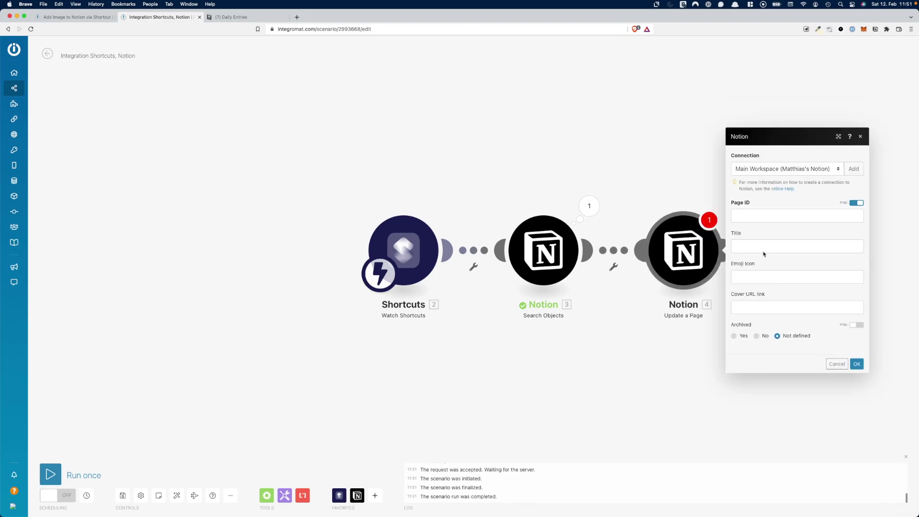
Map the Update a Page module's Page ID to the Page ID from the Notion Search Objects module
{"action": "left_click", "coordinate": [756, 217]}
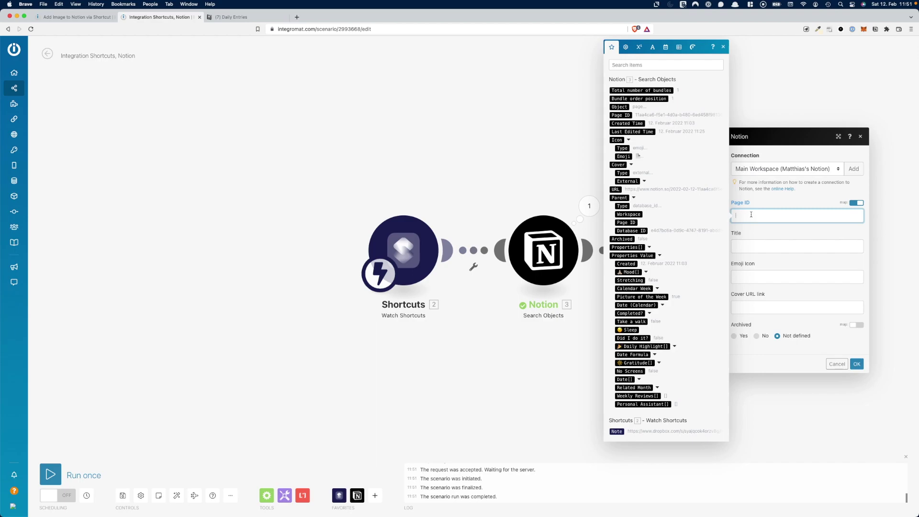
{"action": "left_click", "coordinate": [571, 200]}
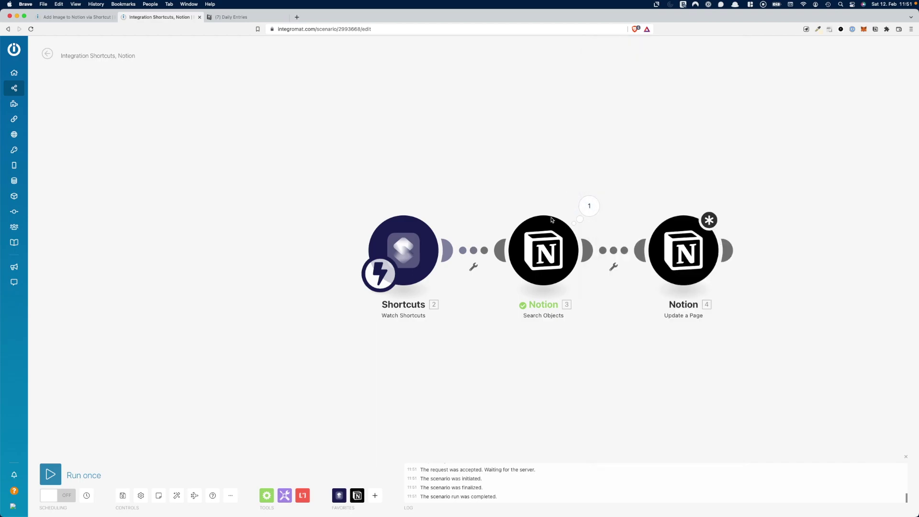
{"action": "left_click", "coordinate": [687, 254]}
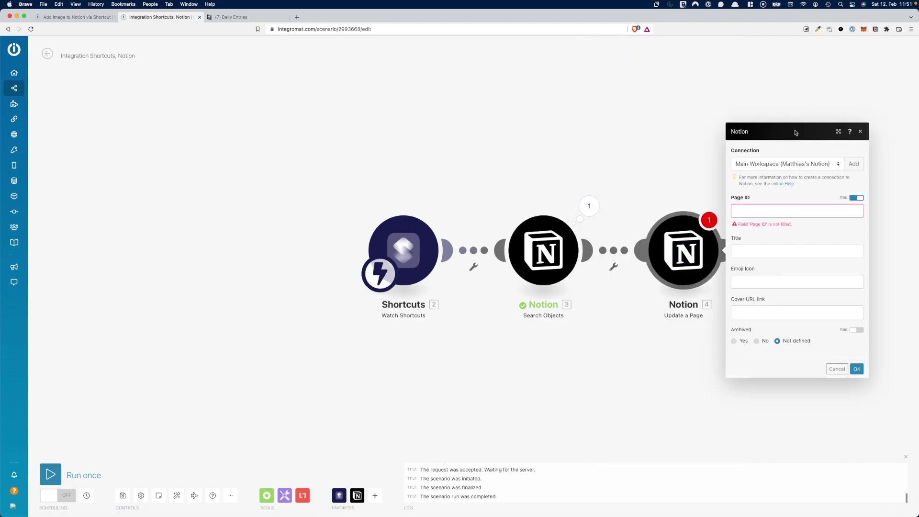
{"action": "left_click", "coordinate": [762, 217]}
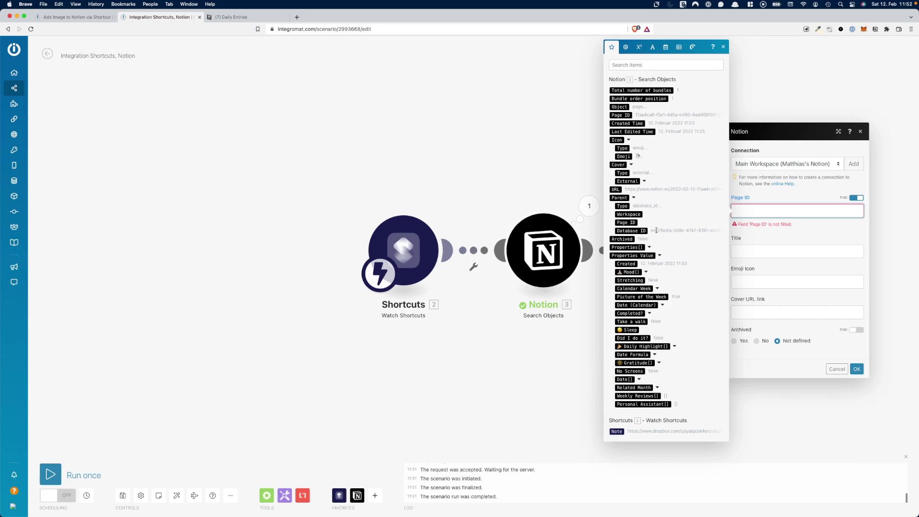
{"action": "left_click", "coordinate": [625, 115]}
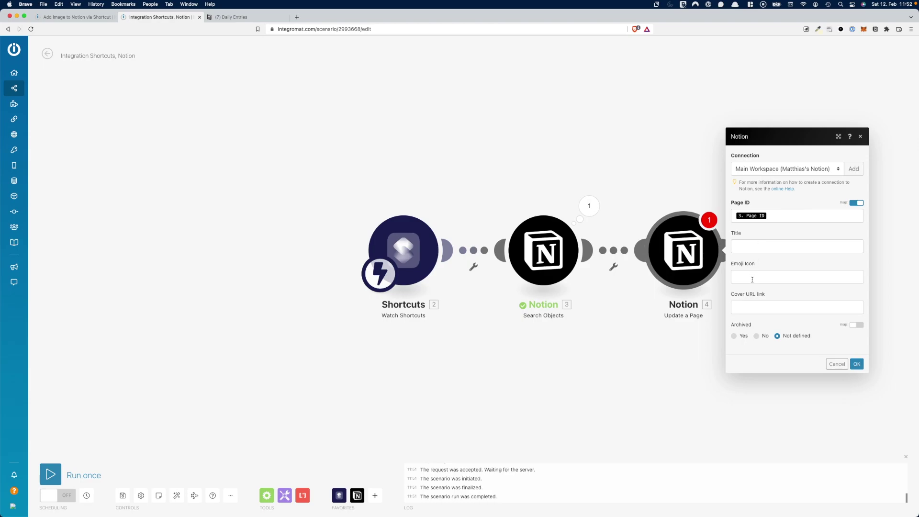
Try mapping the Shortcuts Note value directly as the page's Cover URL link
{"action": "left_click", "coordinate": [759, 305]}
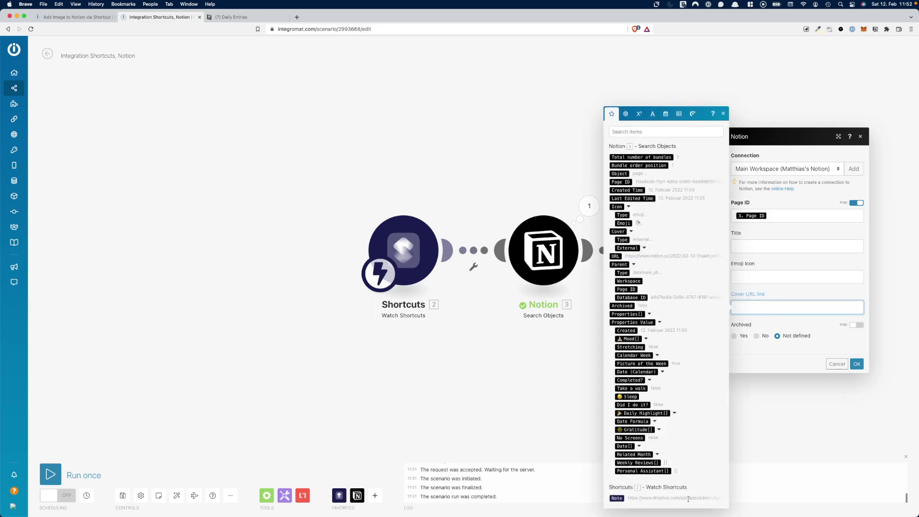
{"action": "left_click", "coordinate": [618, 499]}
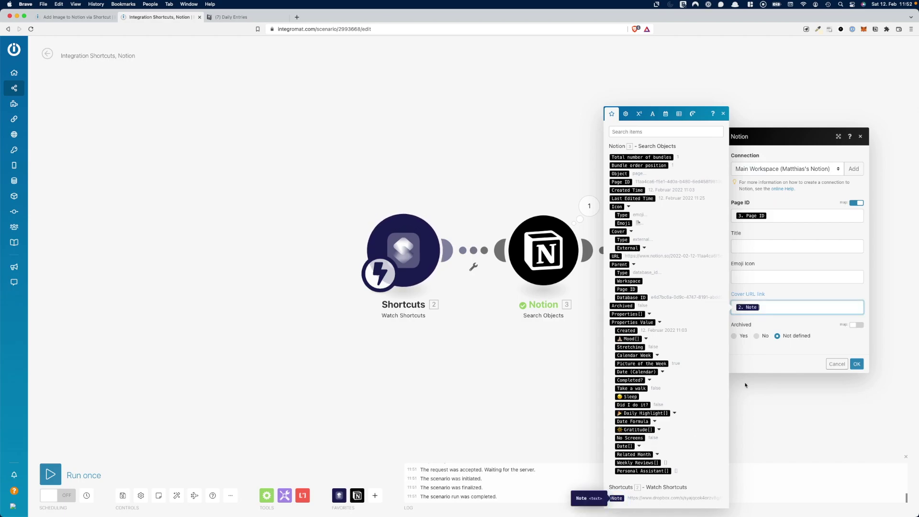
{"action": "left_click", "coordinate": [795, 296]}
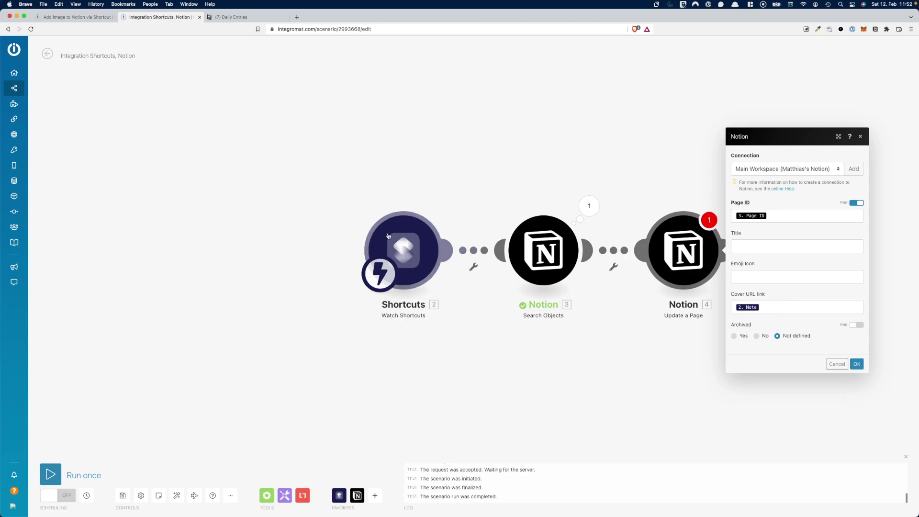
{"action": "left_click", "coordinate": [404, 250]}
{"action": "left_click", "coordinate": [425, 171]}
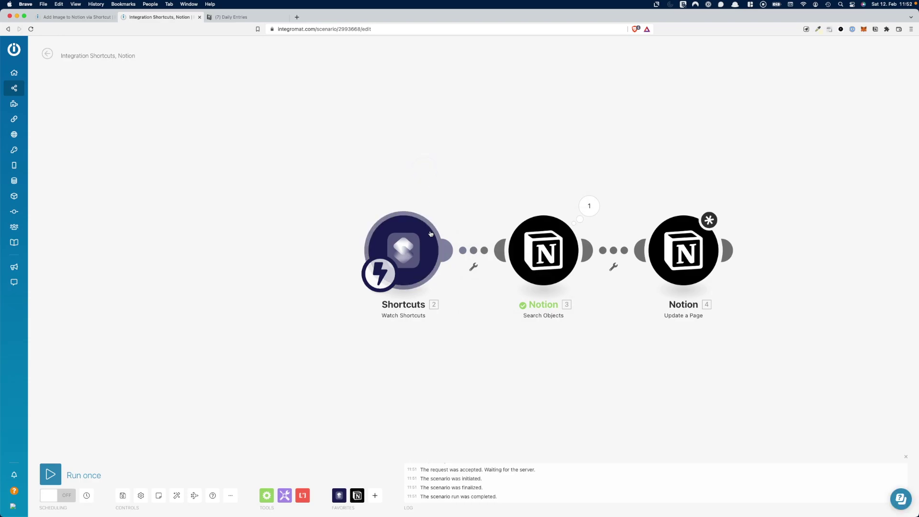
Set the Cover URL link to a replace function that swaps dl=0 for raw=1 in the Shortcuts Note, and save the module's settings
{"action": "left_click", "coordinate": [683, 250]}
{"action": "left_click", "coordinate": [767, 311]}
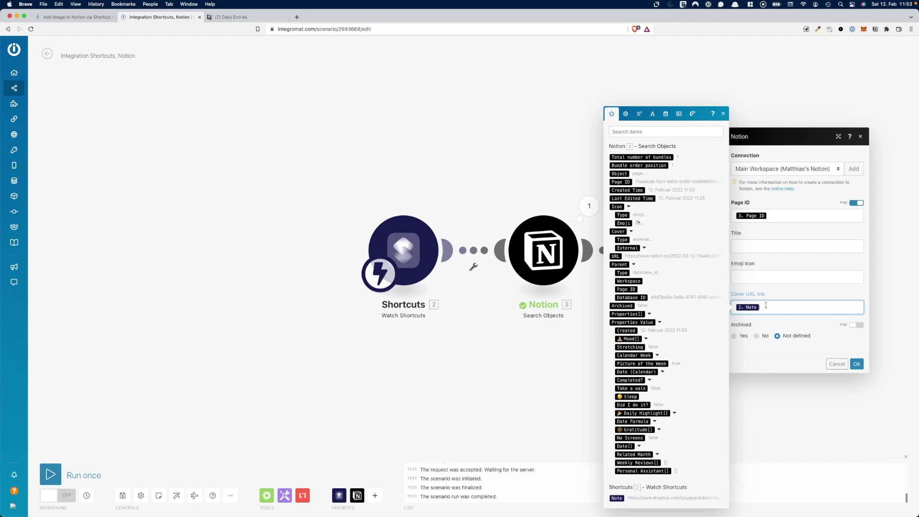
{"action": "key", "text": "BackSpace"}
{"action": "left_click", "coordinate": [654, 117]}
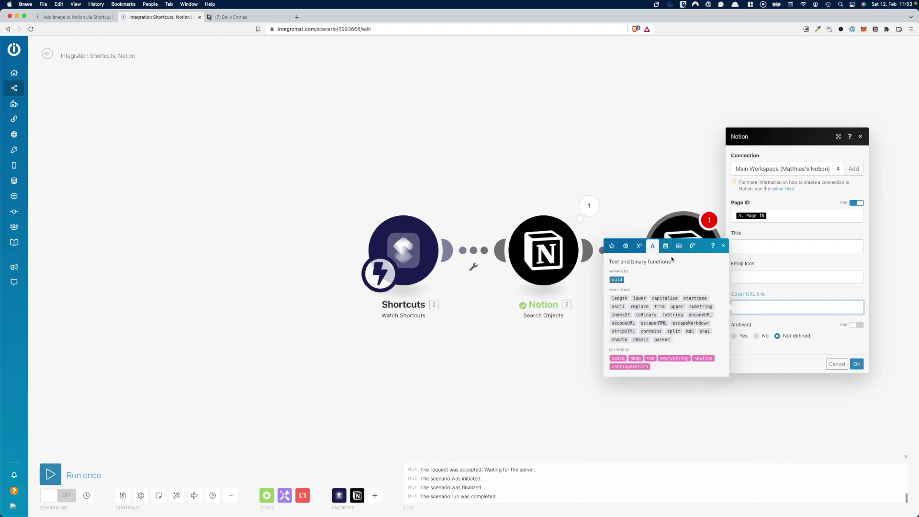
{"action": "left_click", "coordinate": [640, 307]}
{"action": "left_click", "coordinate": [612, 245]}
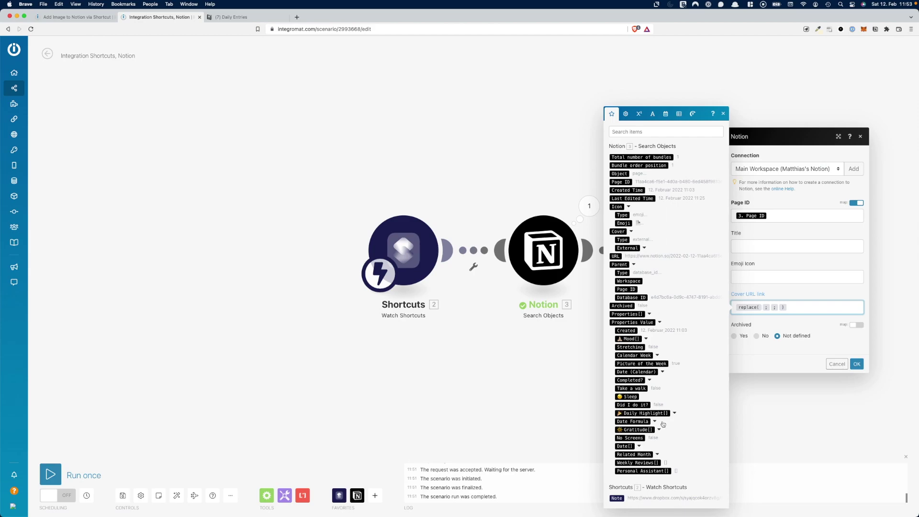
{"action": "left_click", "coordinate": [621, 500]}
{"action": "type", "text": "dl=0"}
{"action": "type", "text": "raw=1"}
{"action": "left_click", "coordinate": [857, 365]}
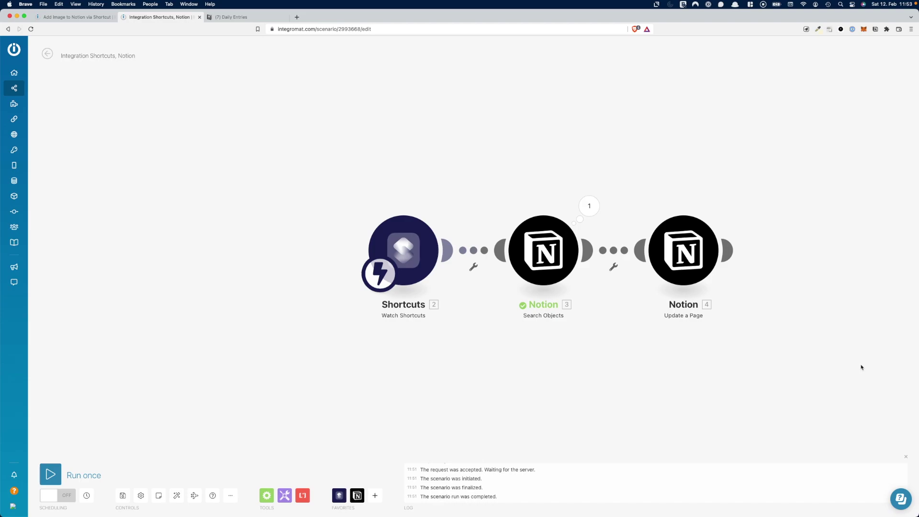
Save the scenario and activate its scheduling with Run scenario set to Immediately
{"action": "left_click", "coordinate": [124, 495]}
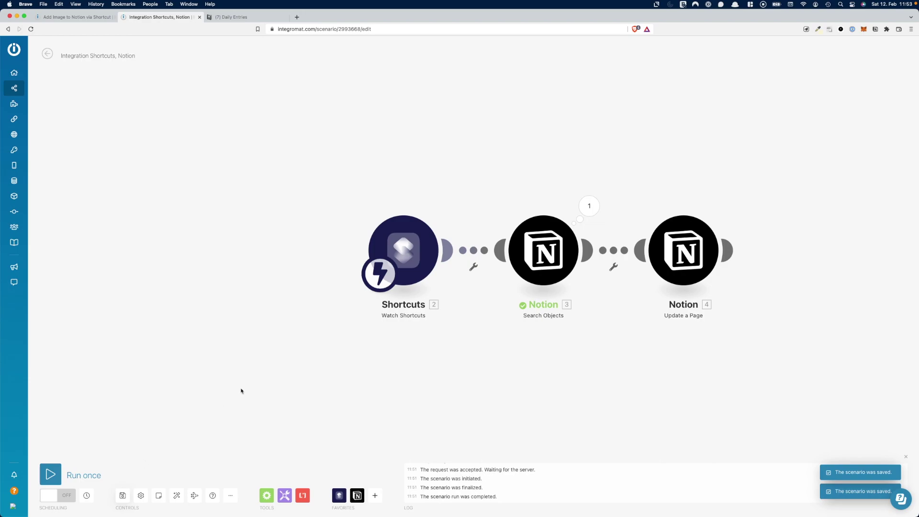
{"action": "left_click", "coordinate": [55, 495]}
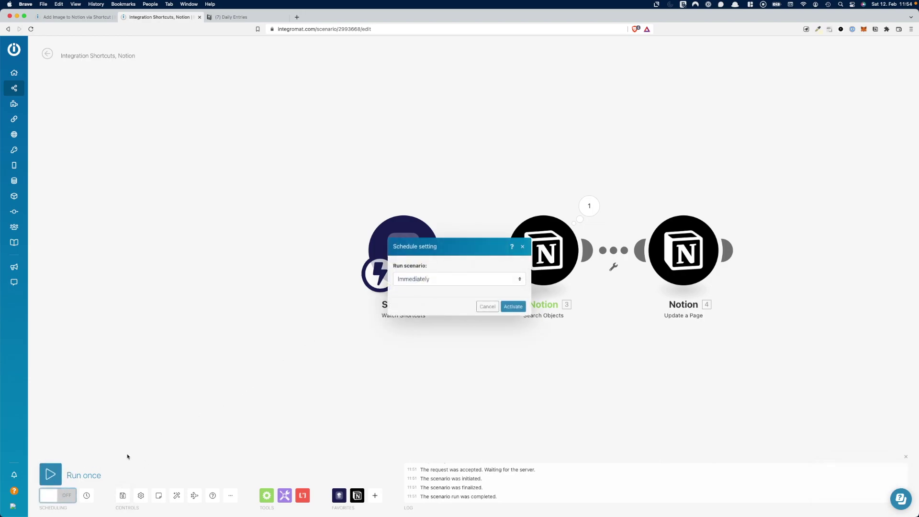
{"action": "left_click", "coordinate": [435, 283]}
{"action": "left_click", "coordinate": [433, 288]}
{"action": "left_click", "coordinate": [441, 221]}
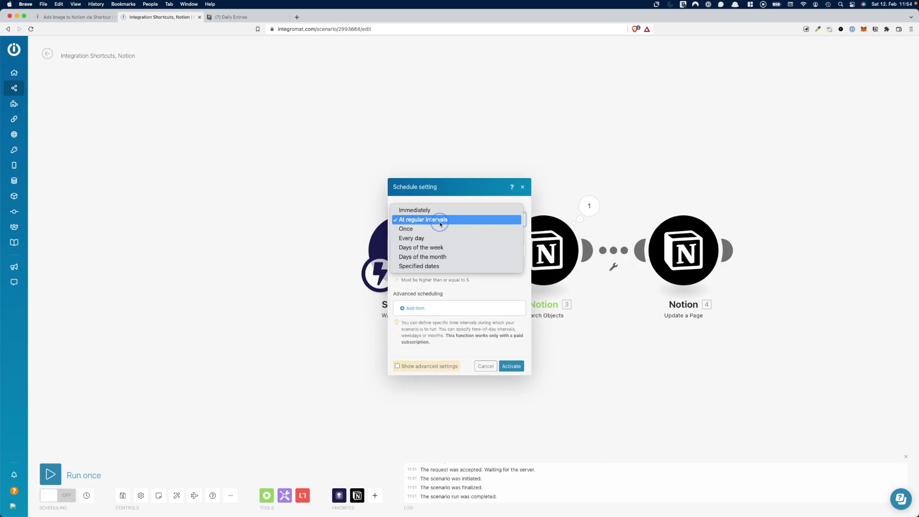
{"action": "left_click", "coordinate": [441, 221]}
{"action": "left_click", "coordinate": [440, 218]}
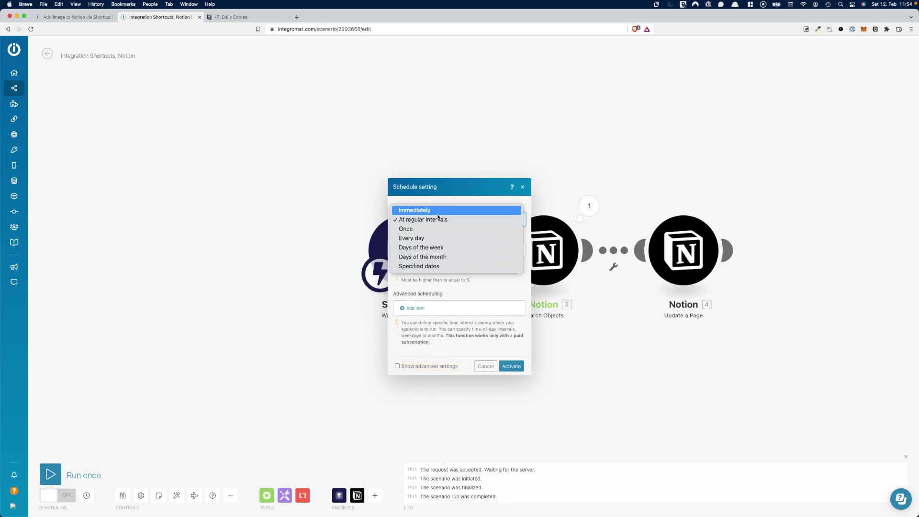
{"action": "left_click", "coordinate": [437, 212]}
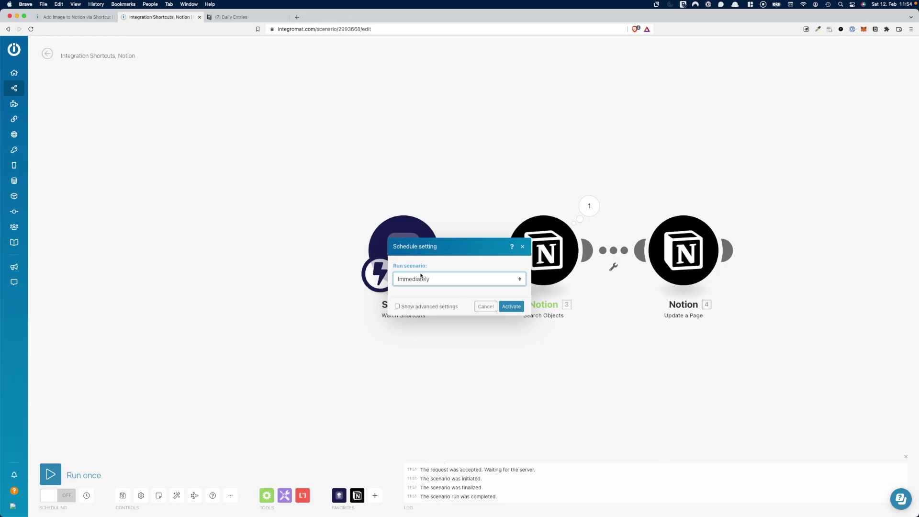
{"action": "left_click", "coordinate": [511, 307]}
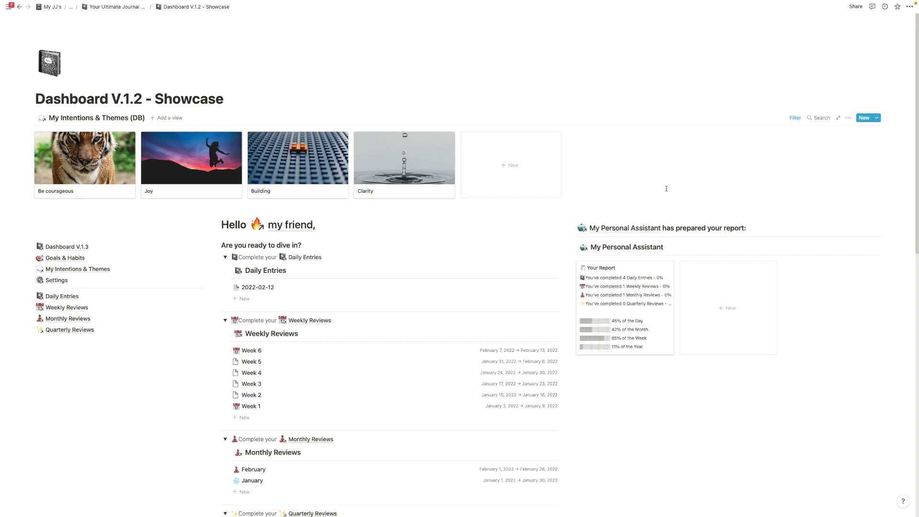
{"action": "key", "text": "ctrl+Left"}
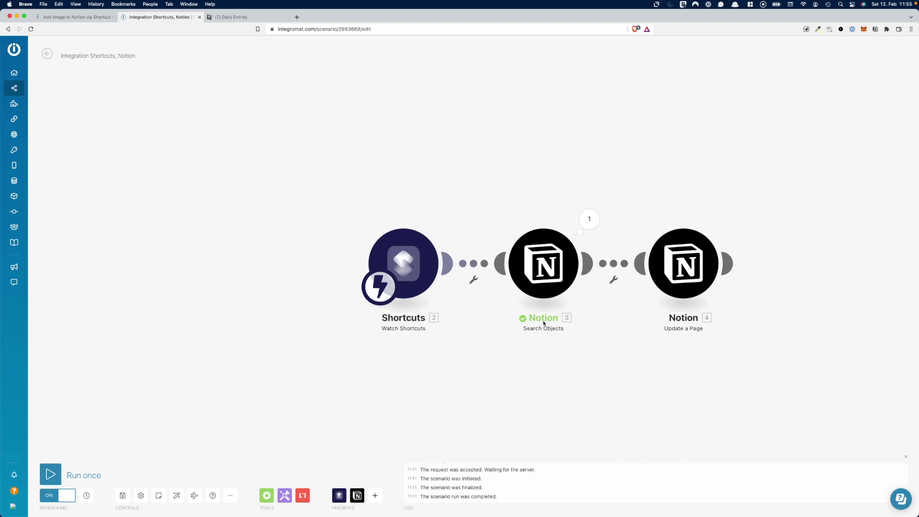
{"action": "key", "text": "ctrl+Right"}
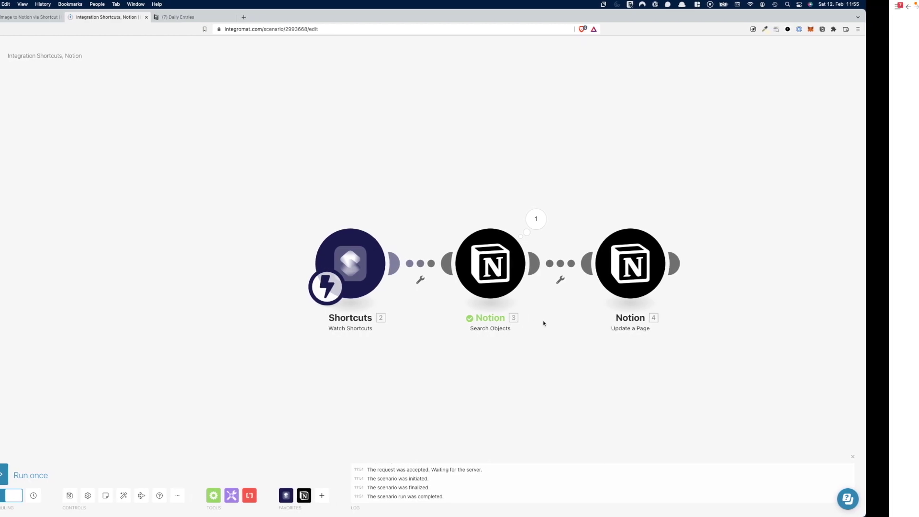